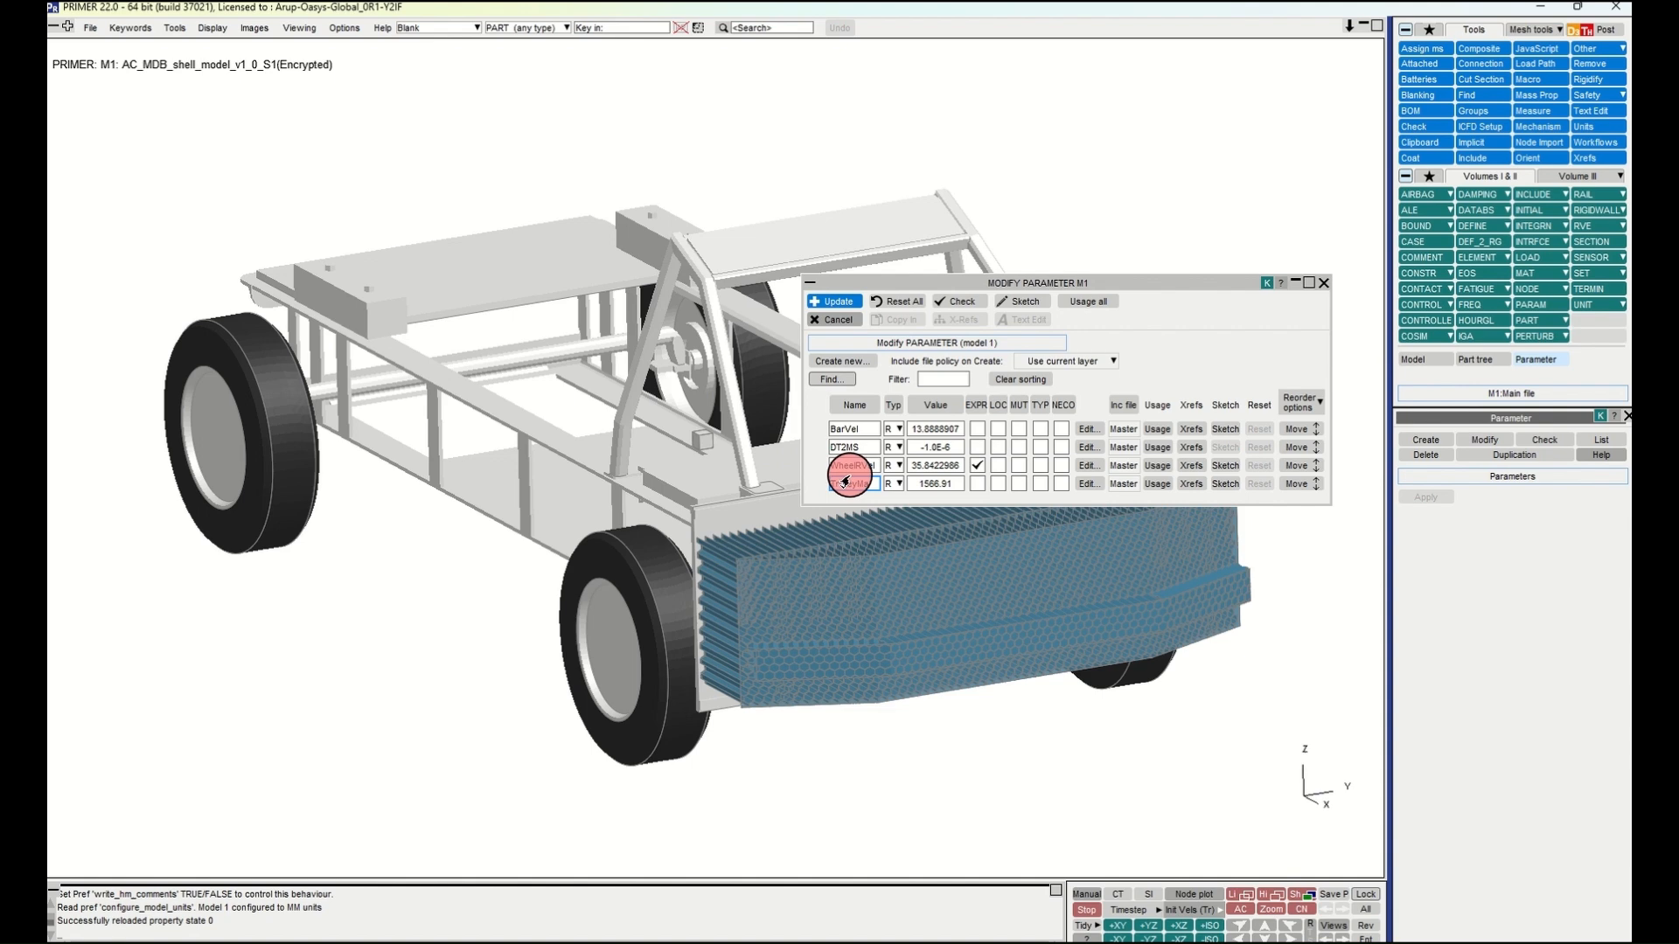
Step: Trace the TrolleyMa parameter's cross references to the Trolley centre part and inspect where its inertia definition uses the parameter
click(1189, 485)
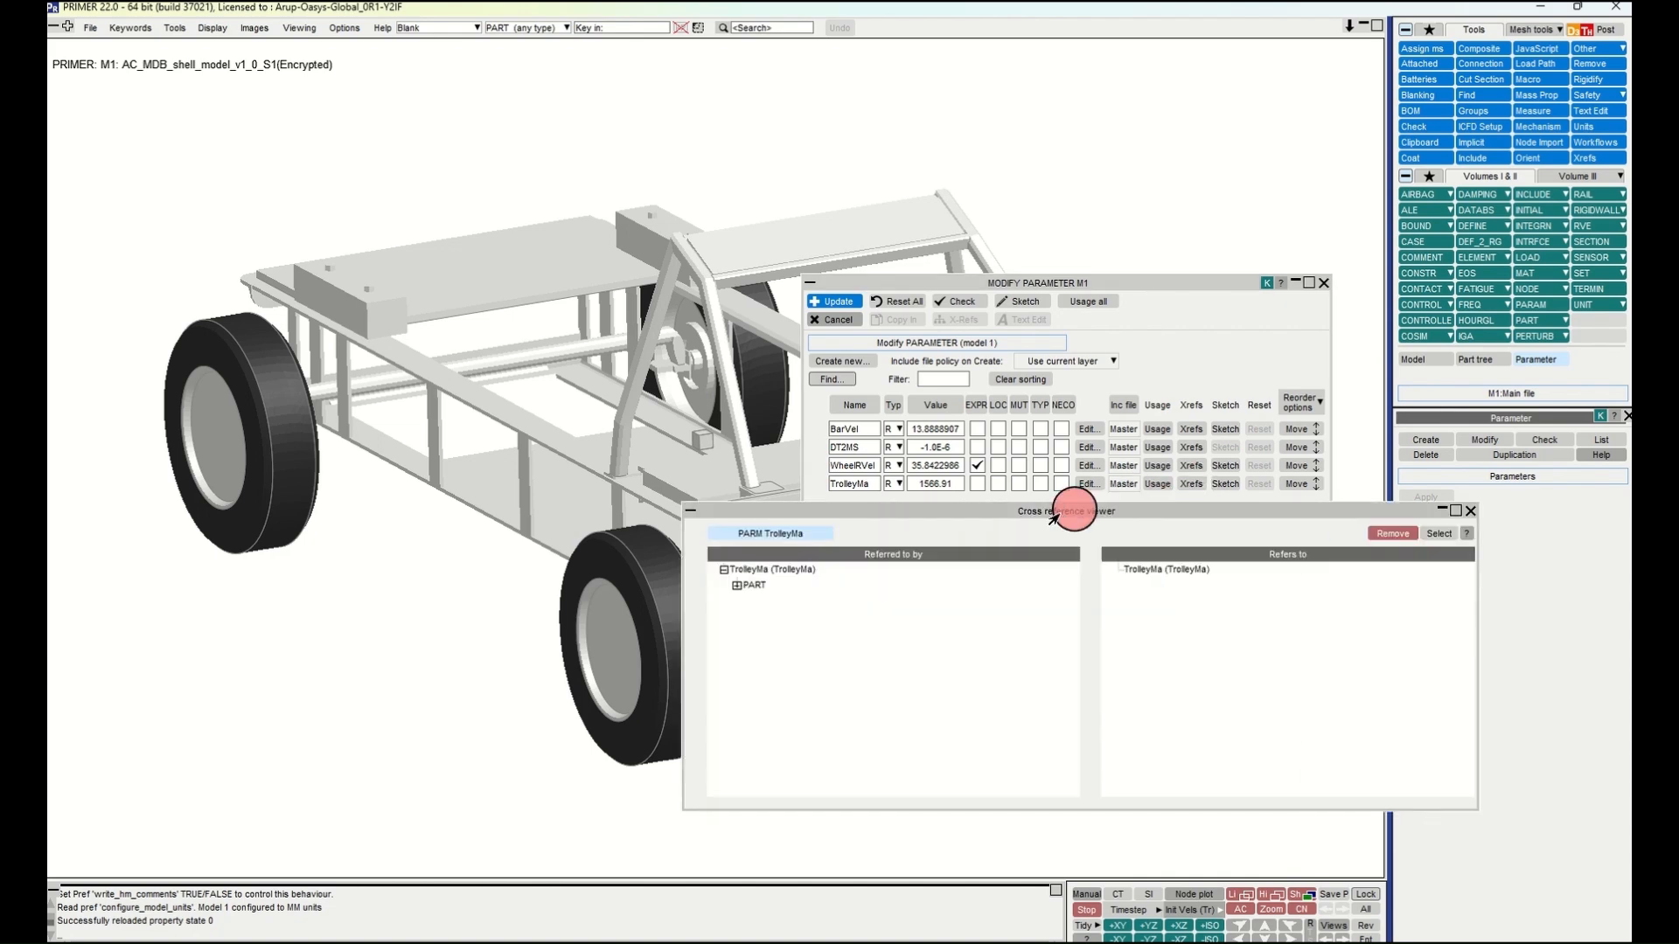
click(737, 586)
click(737, 585)
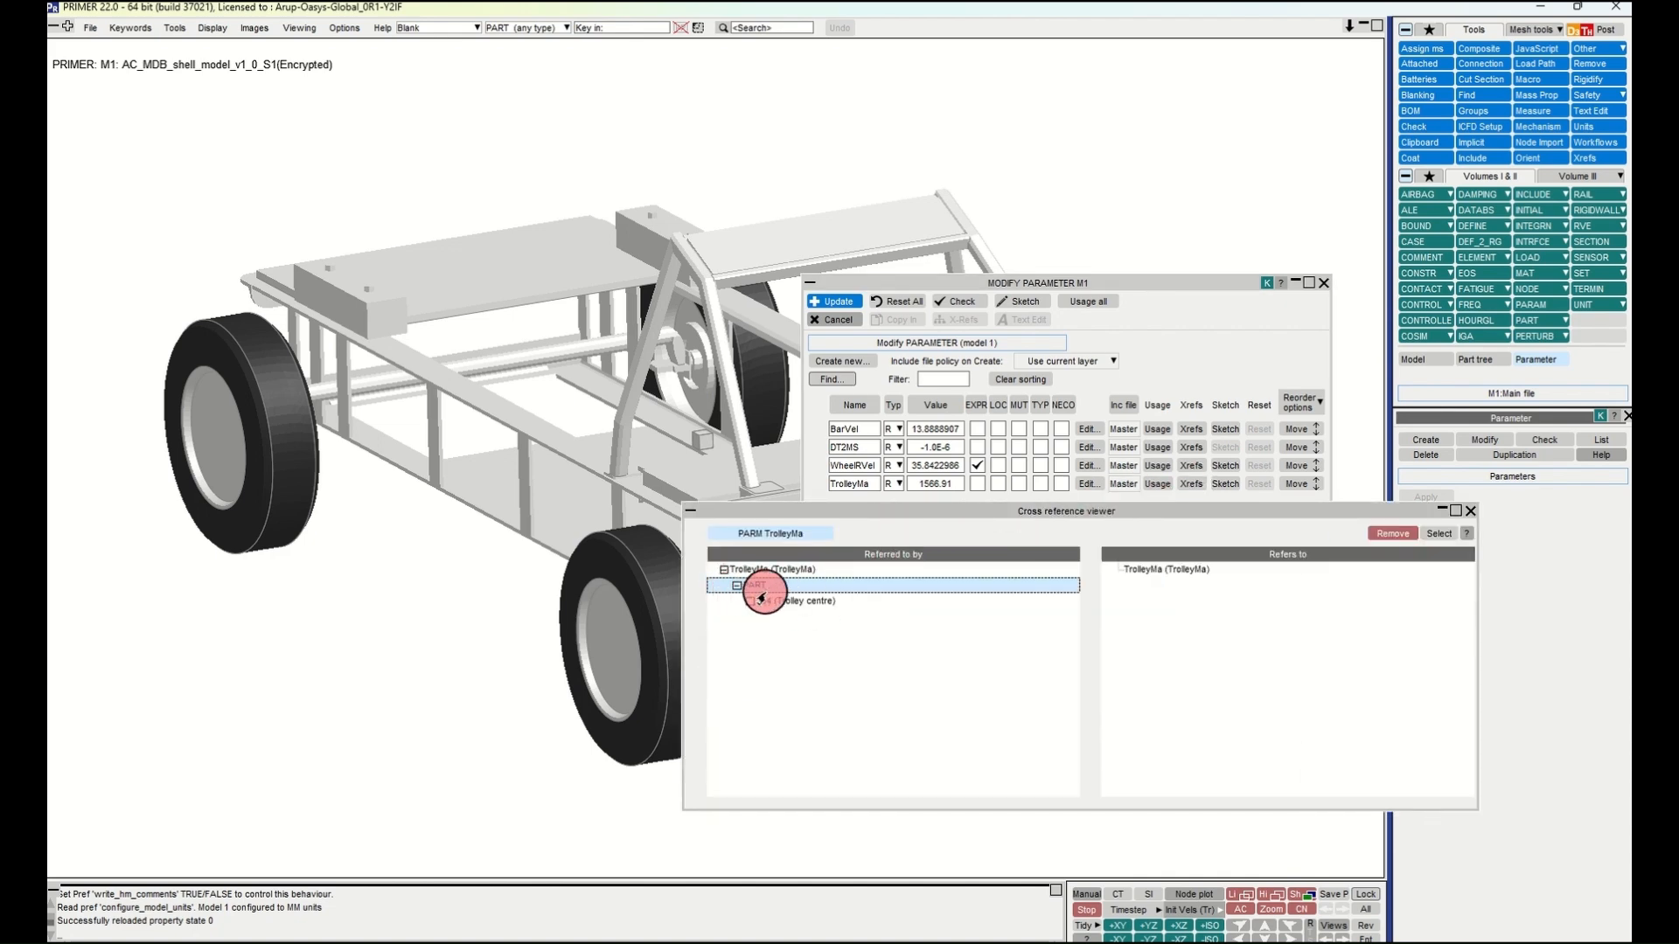
right_click(770, 601)
click(837, 642)
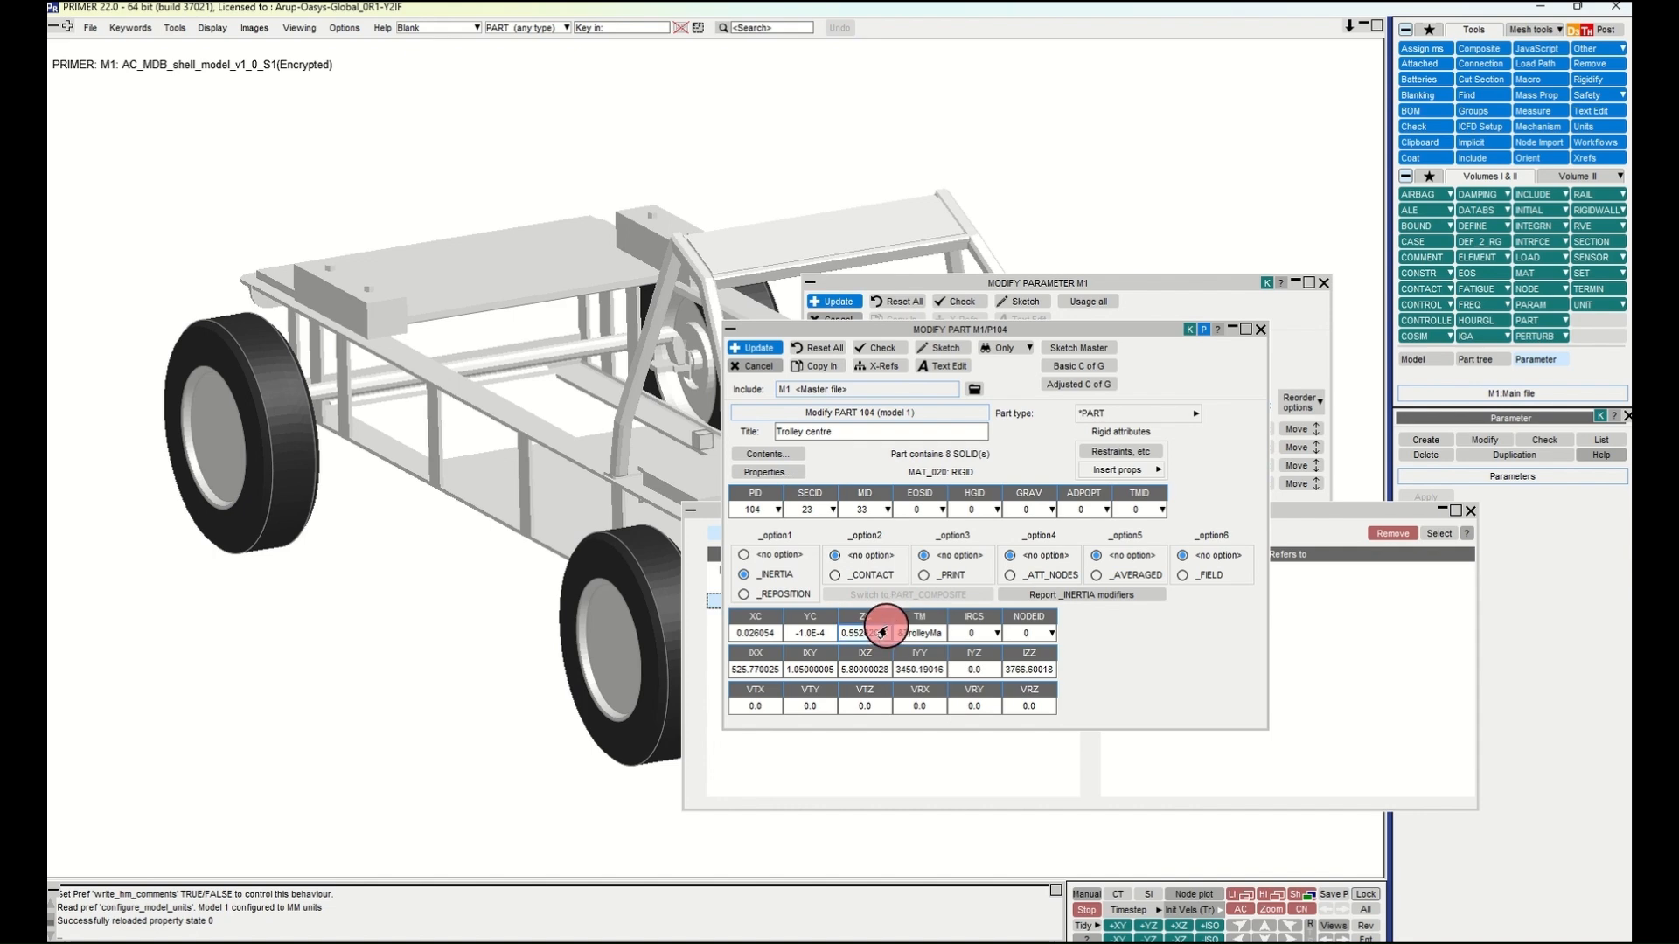
click(883, 629)
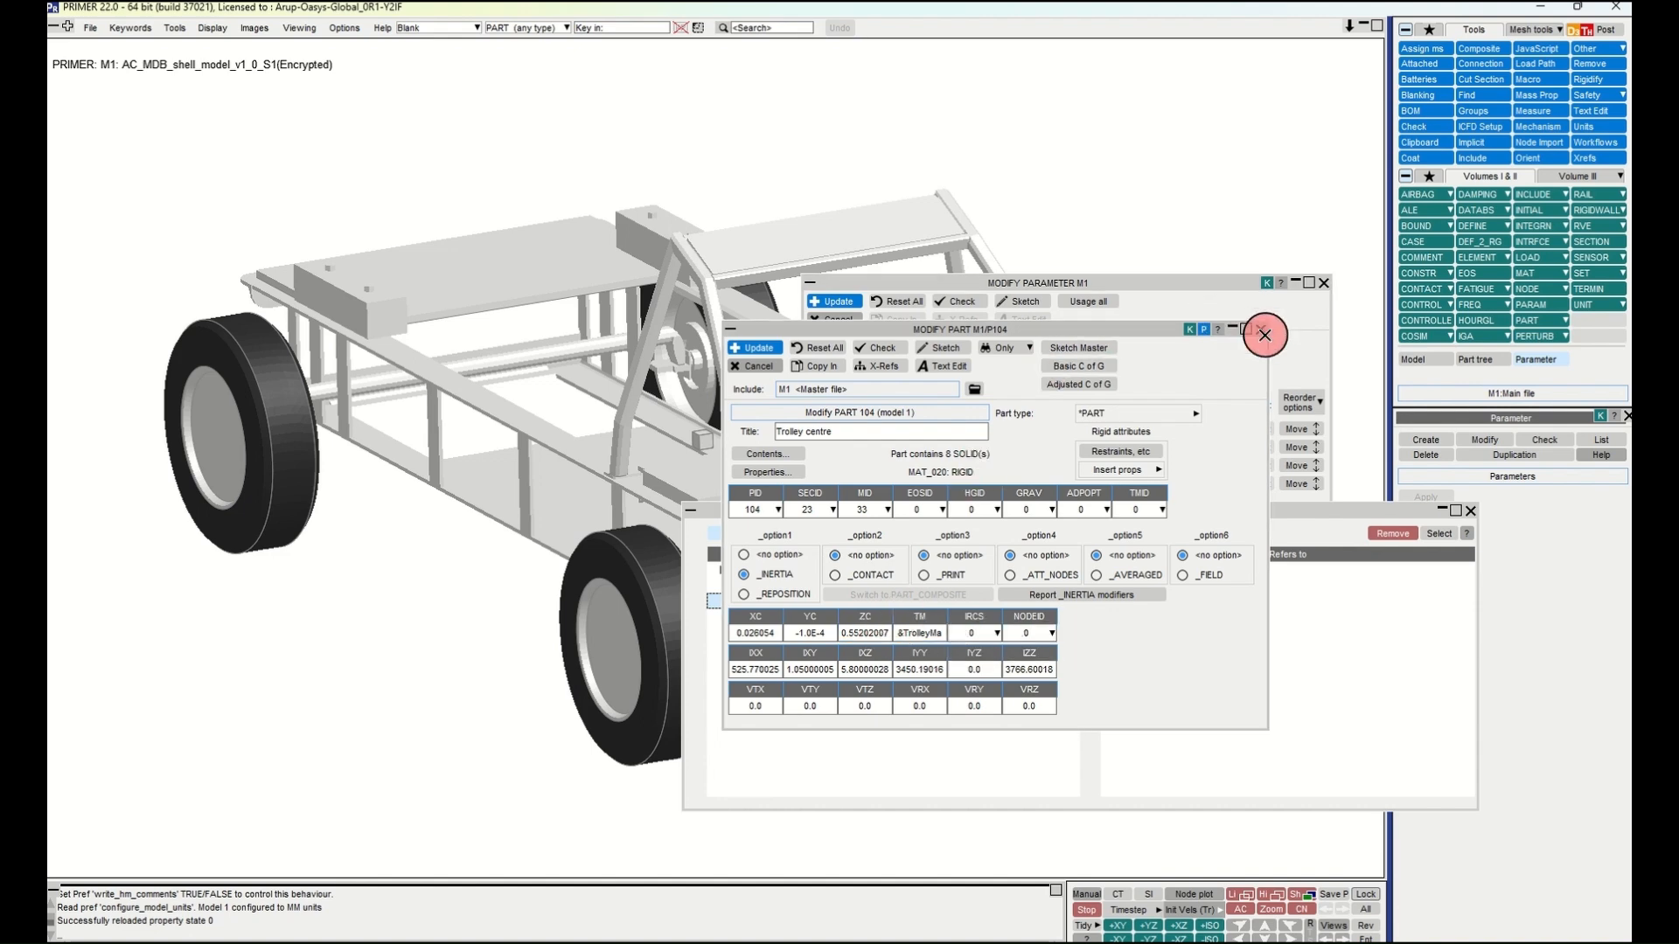
click(1262, 331)
click(1323, 283)
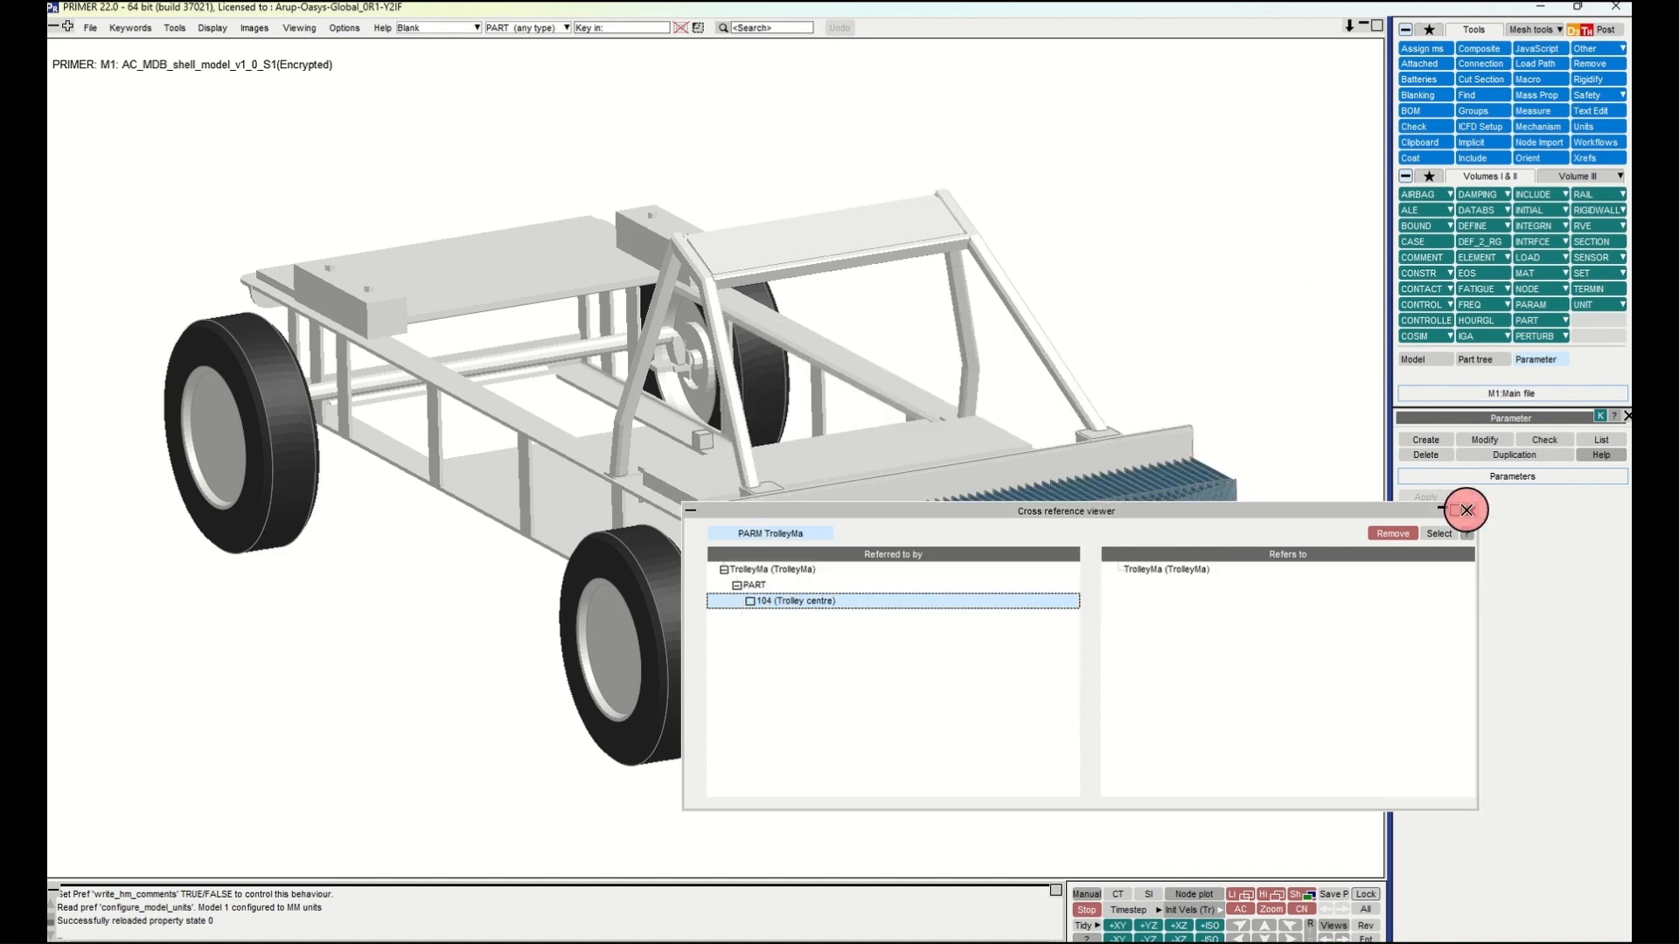
click(1466, 510)
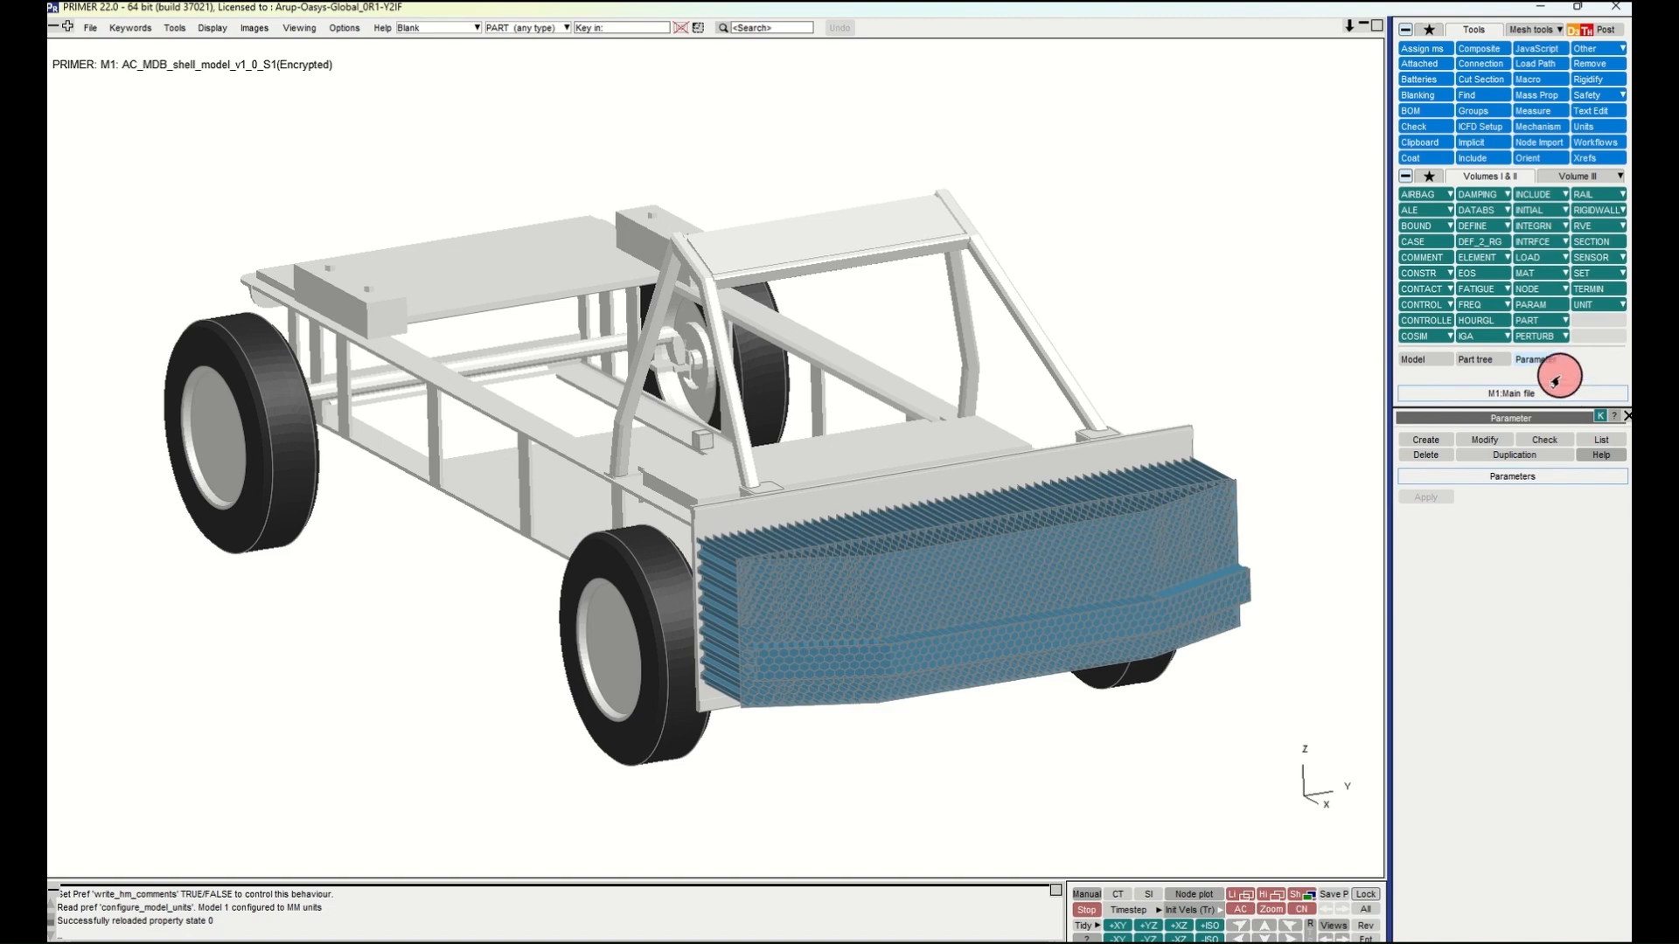
Step: Open the Units tool, set the model's unit determination to AUTO, and examine the diagonal thresholds
click(1596, 126)
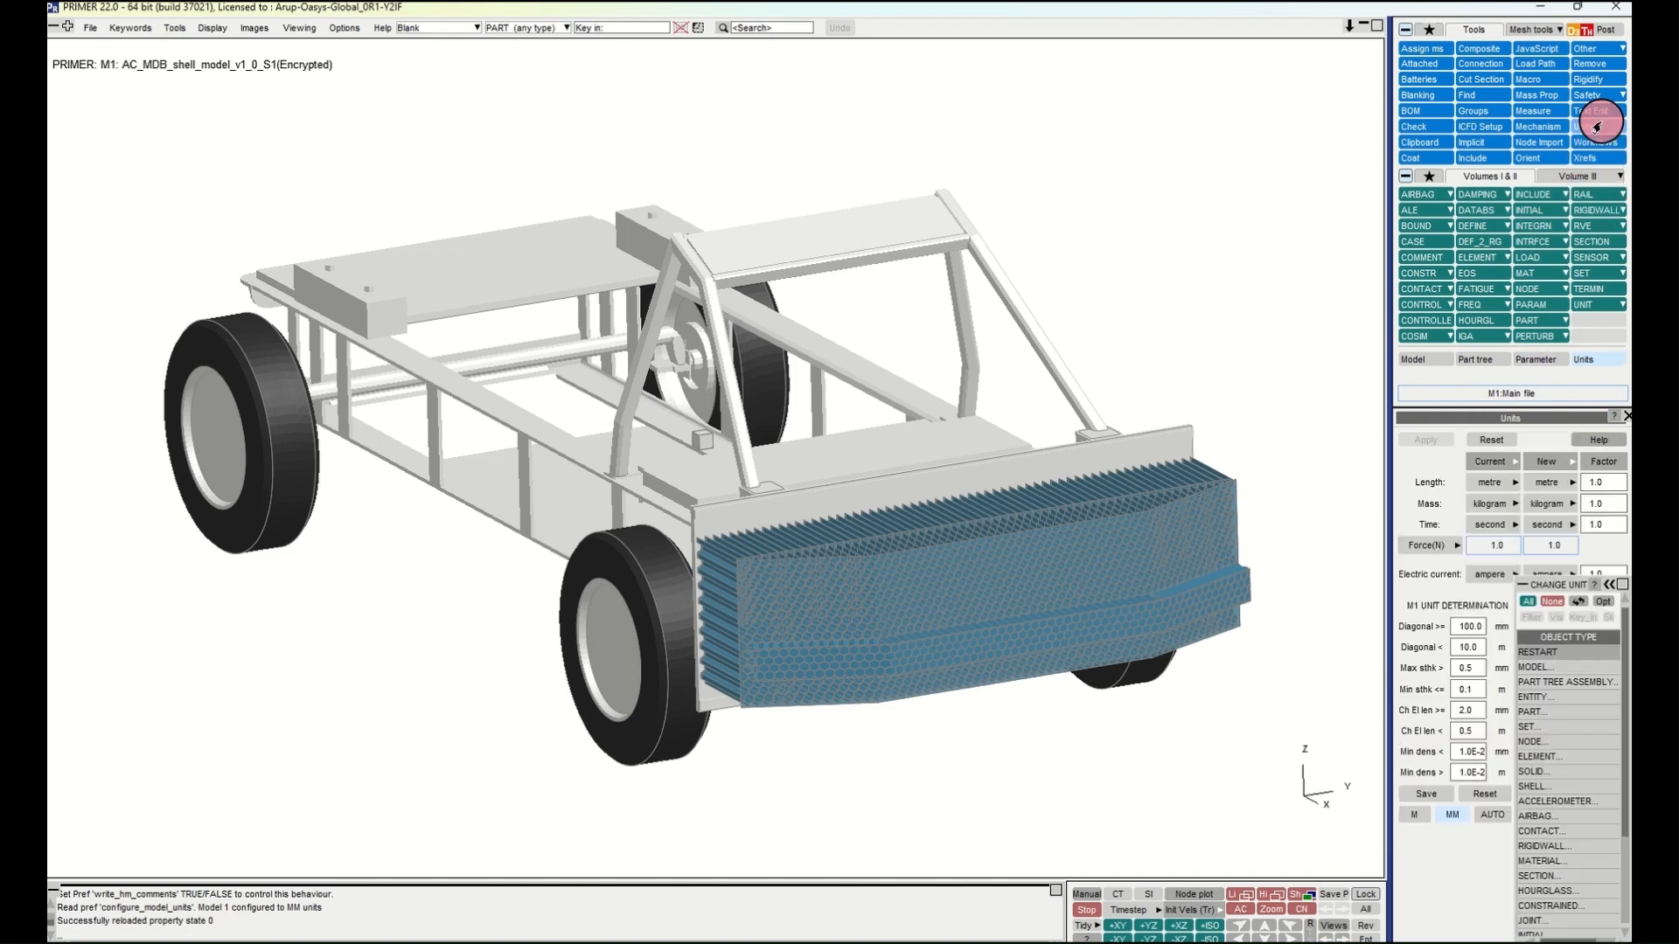
click(1480, 815)
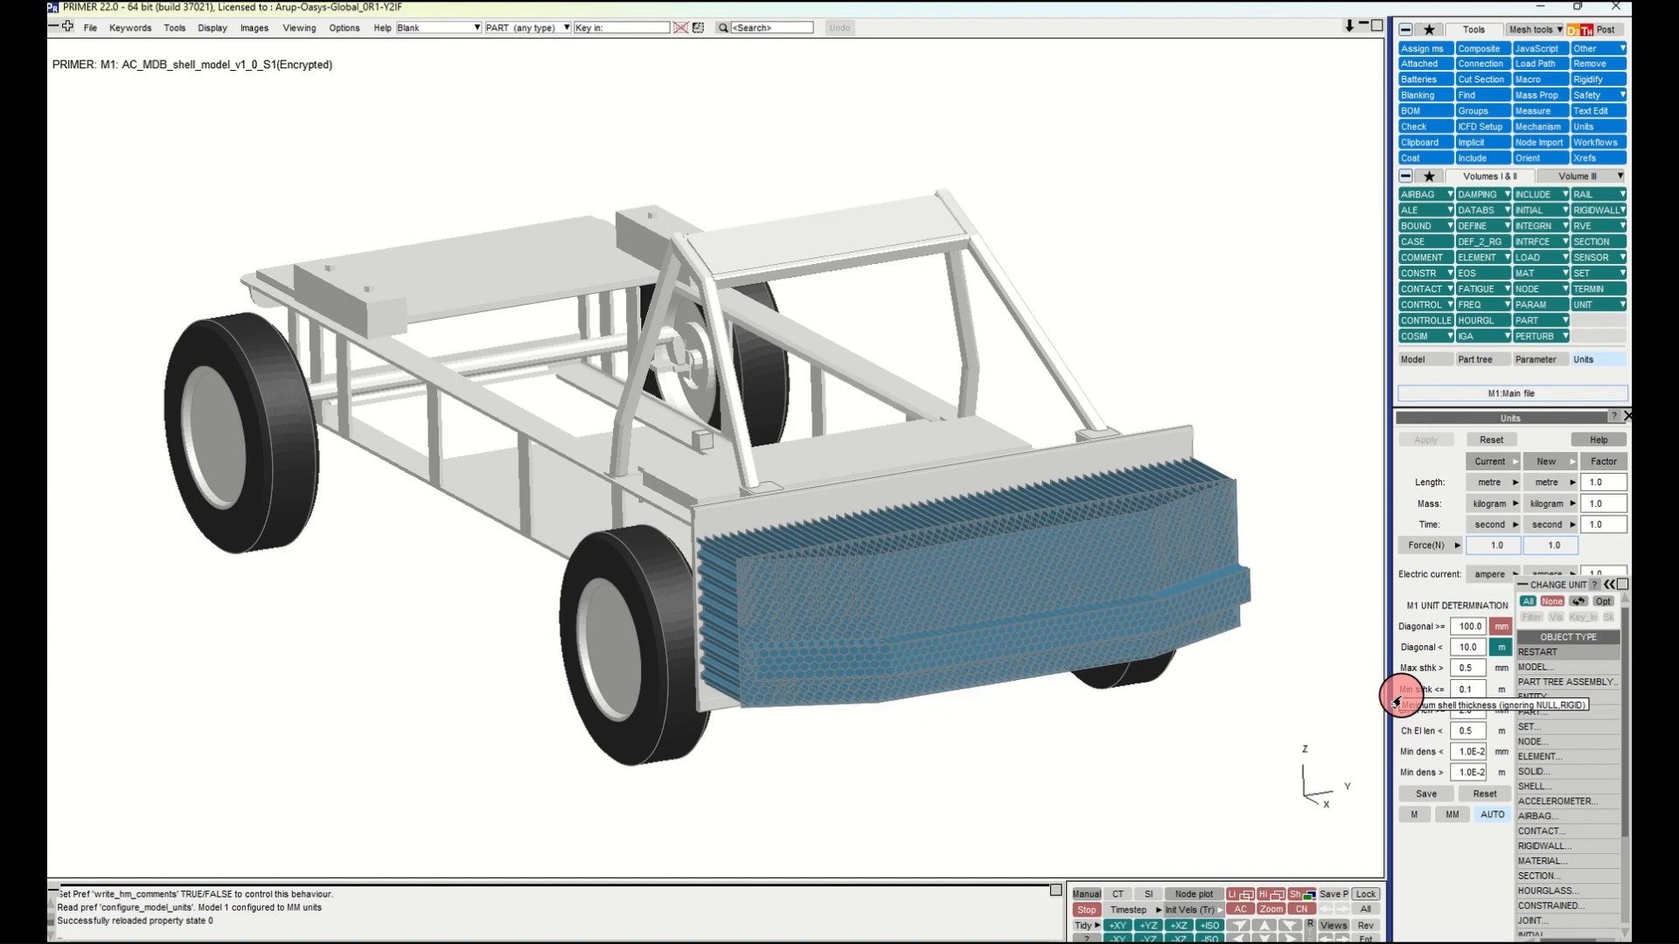
double_click(1474, 626)
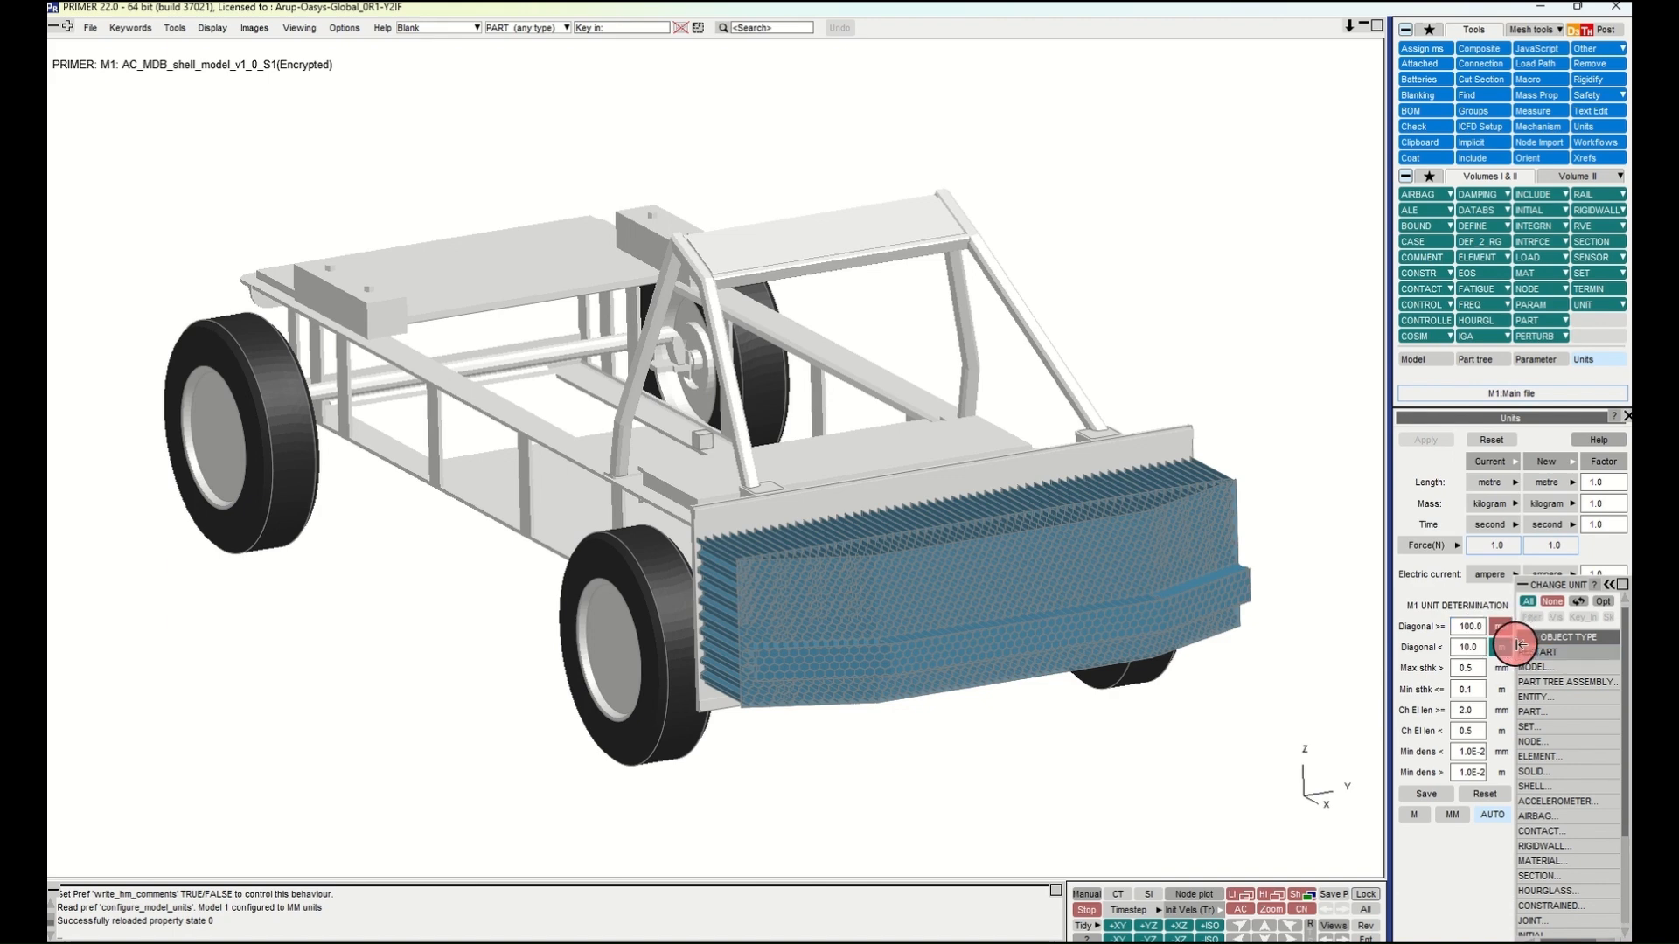
mouse_move(1518, 643)
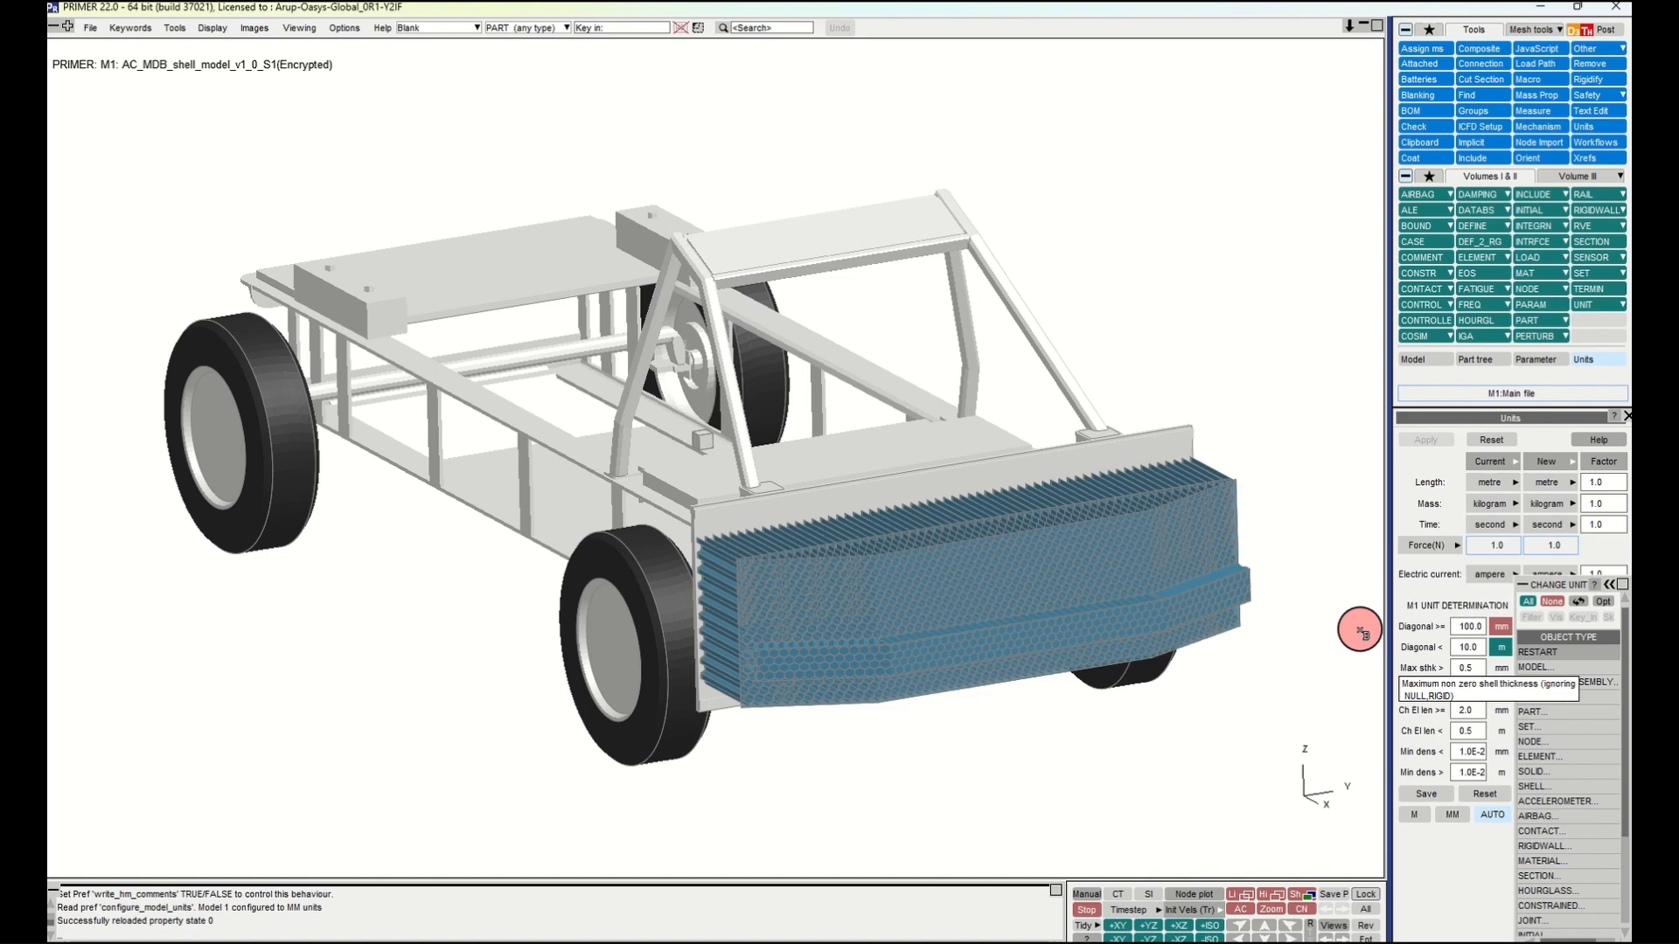
Step: Define the unit conversion from the current system U1 (m, kg, s) to the new system U2 (mm, t, s)
click(1485, 470)
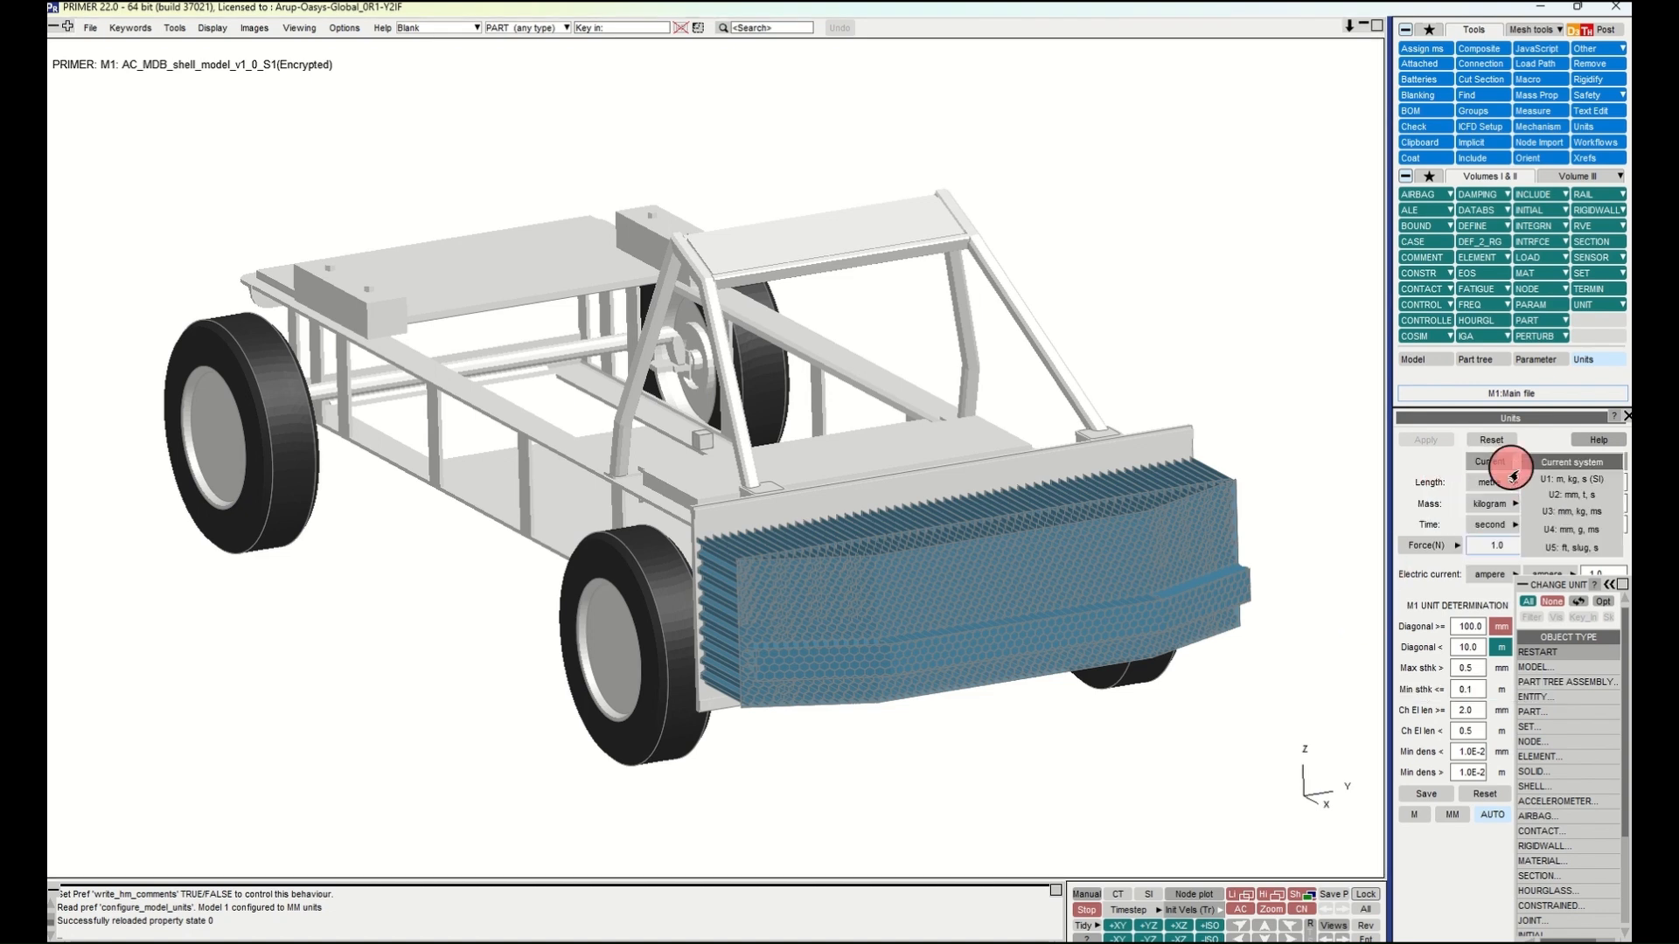
click(1540, 489)
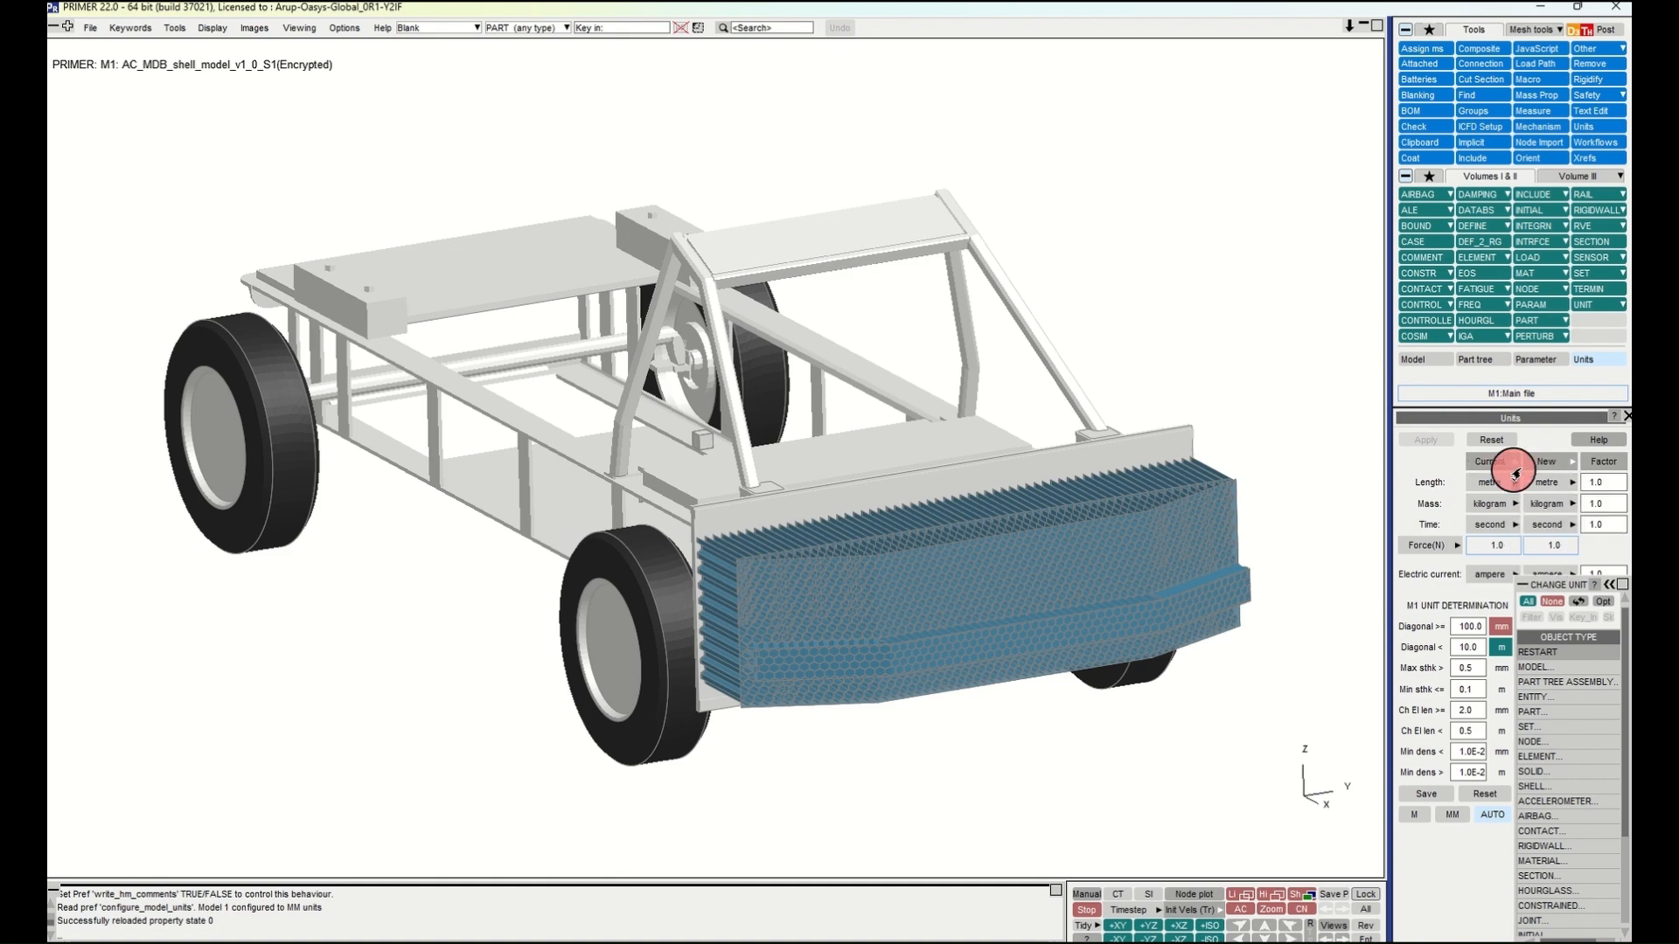
click(1544, 466)
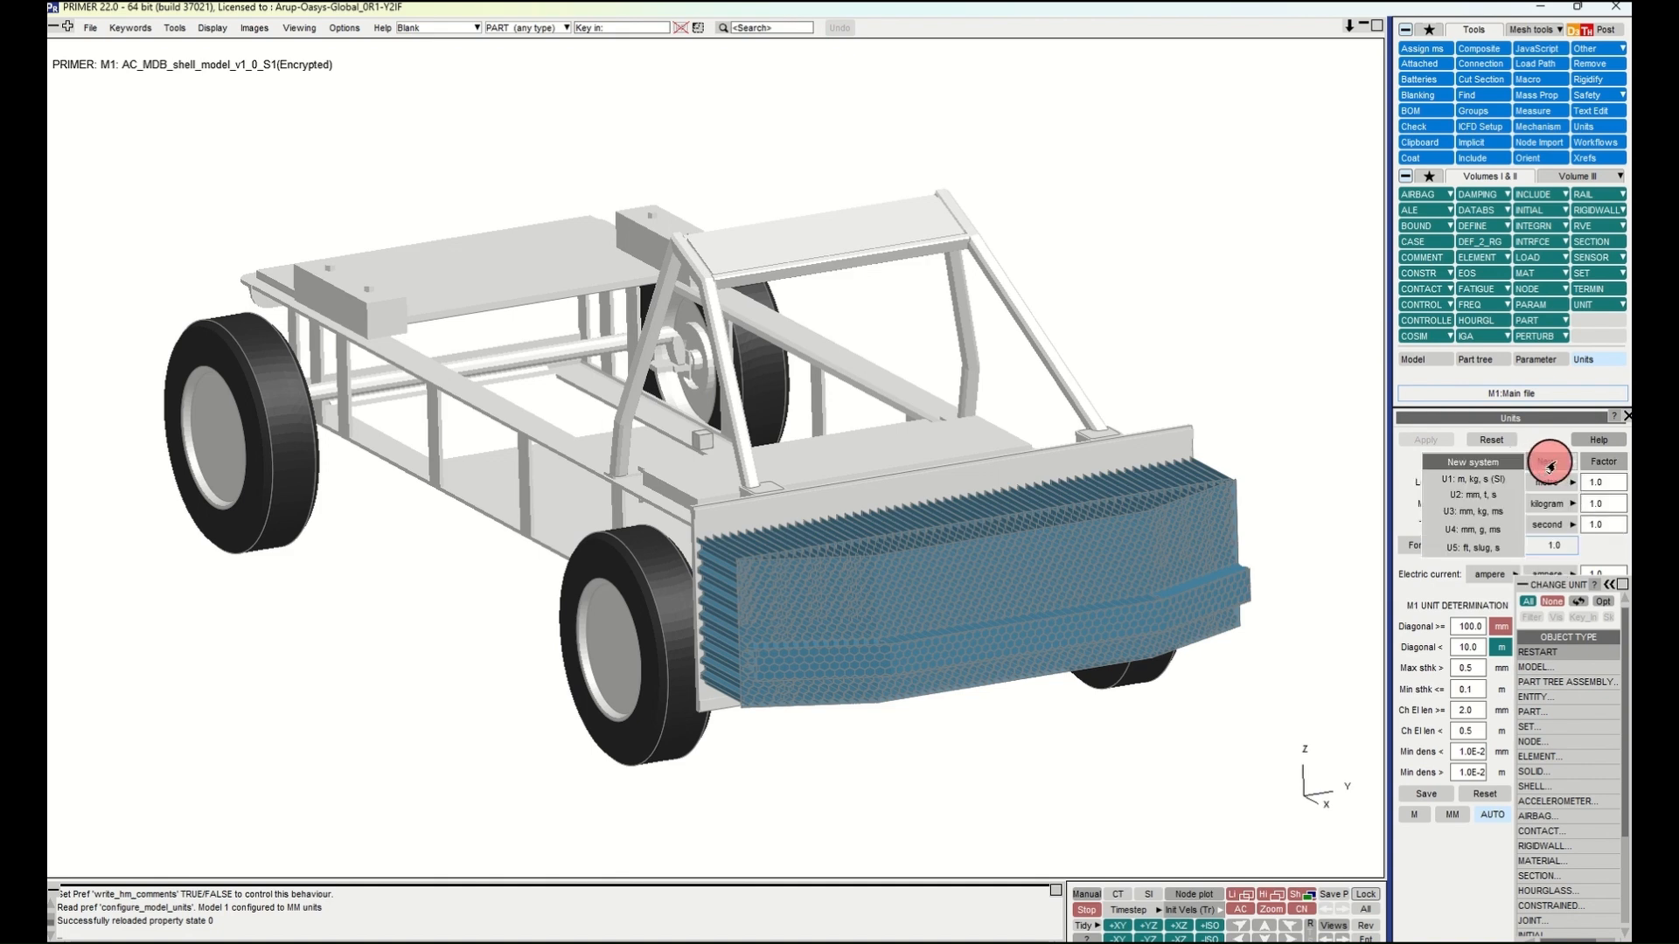
click(1490, 496)
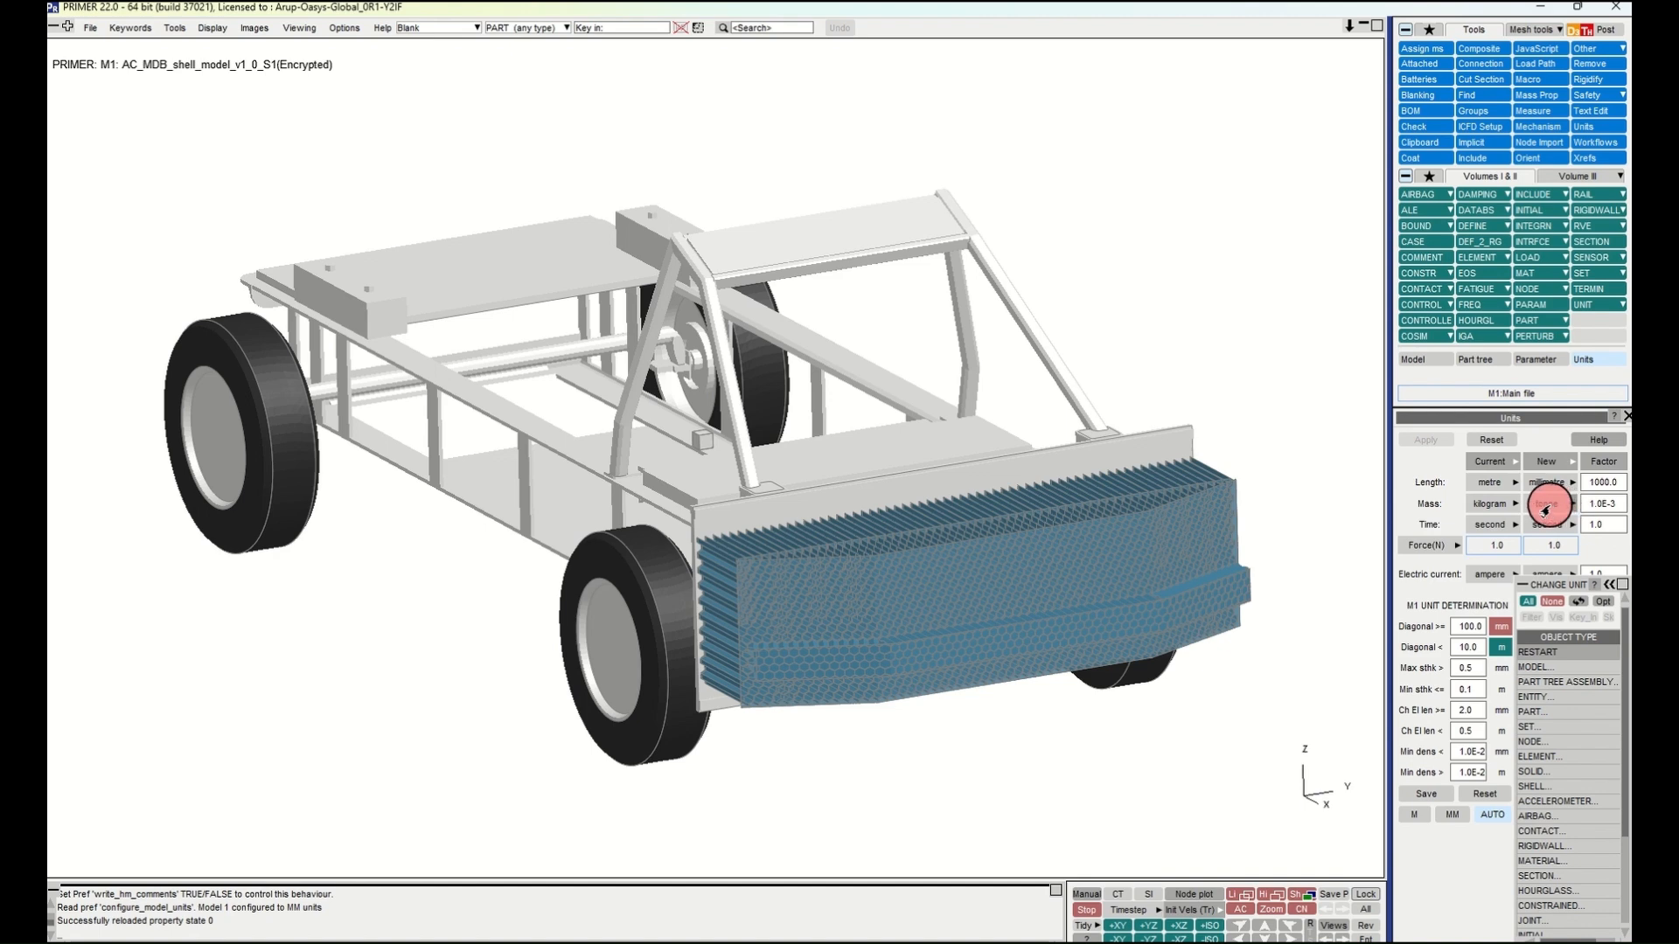
Step: Apply the unit change to the whole model M1 and accept its effect on the parameter values
mouse_move(1547, 709)
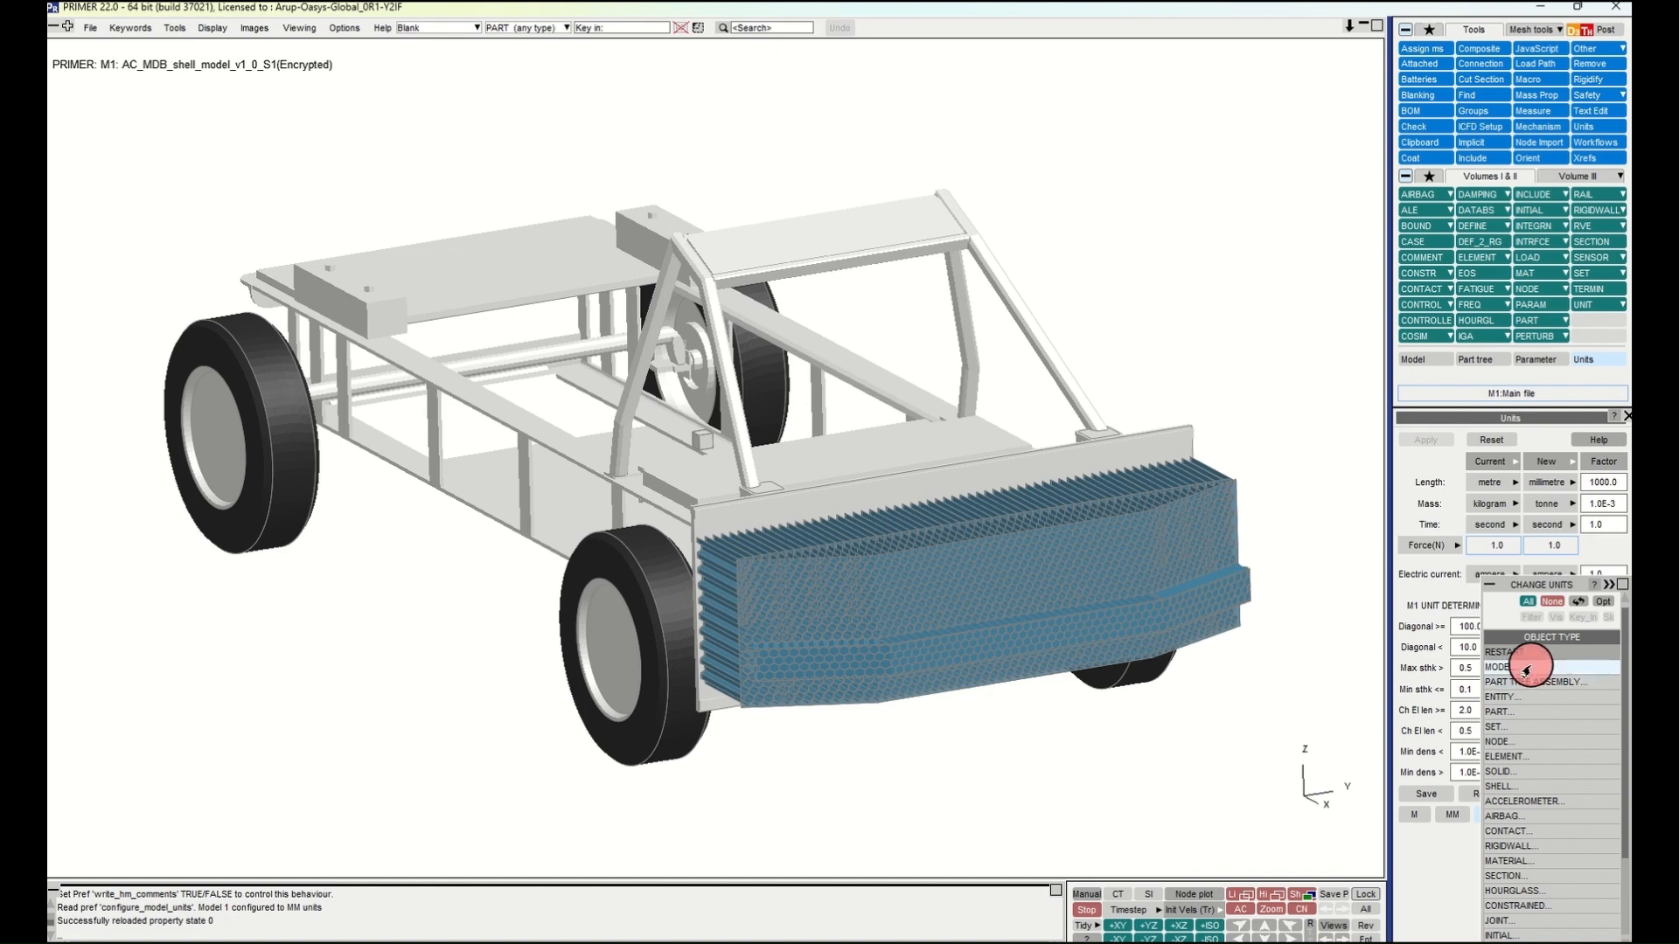
click(1526, 668)
click(1532, 671)
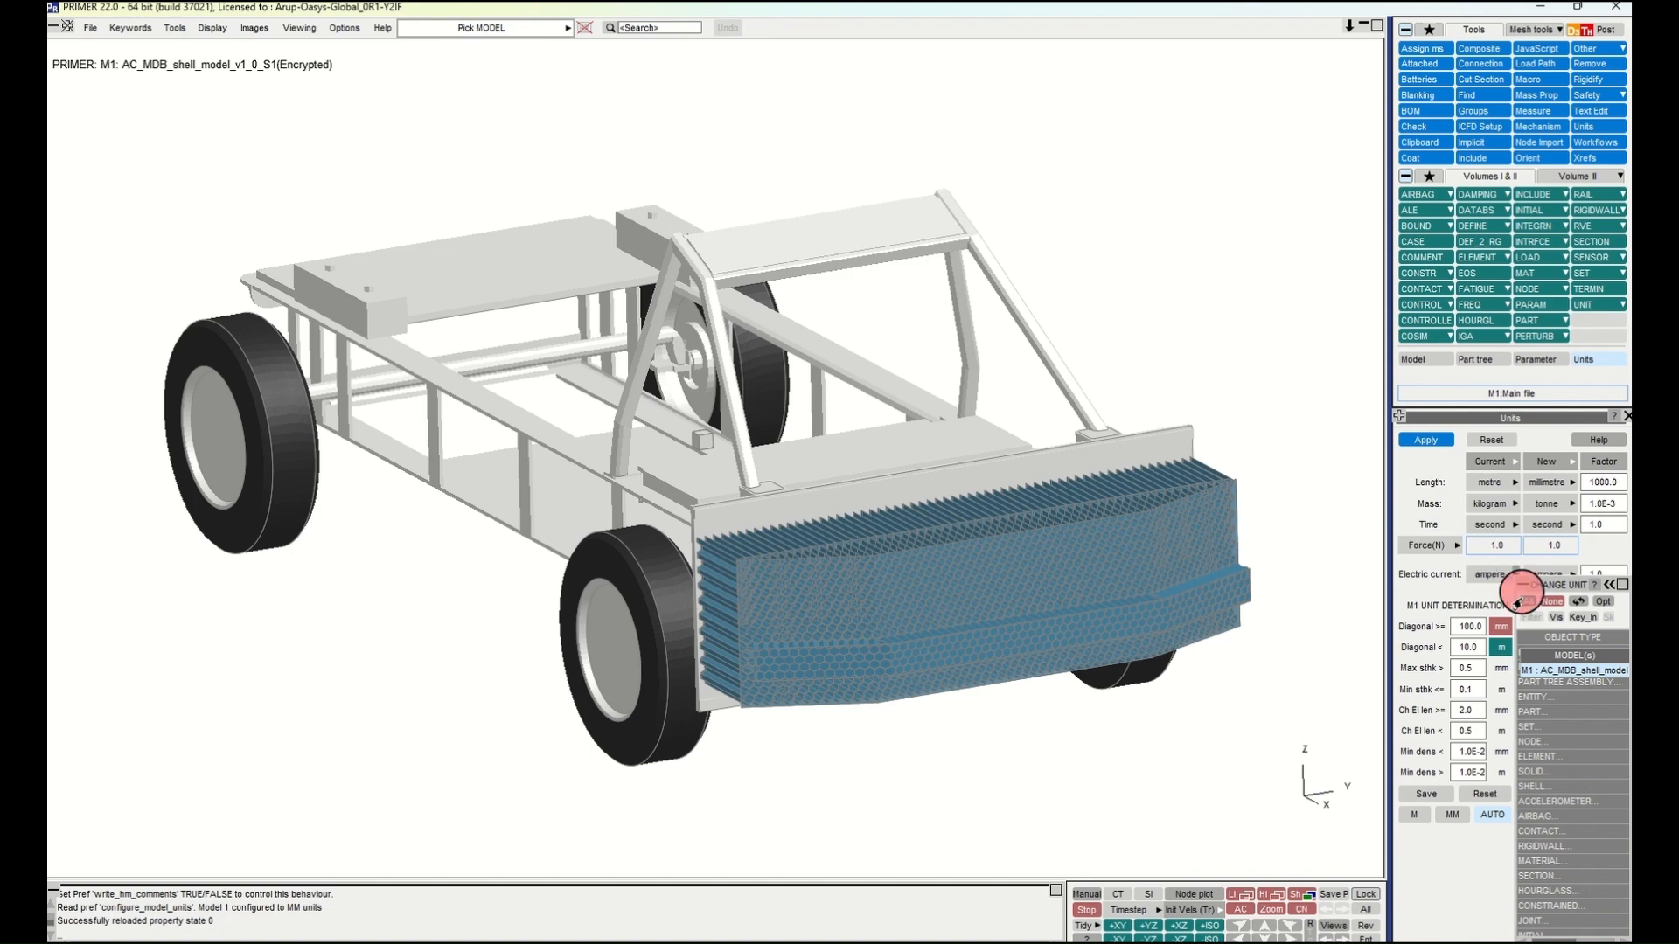
mouse_move(1524, 589)
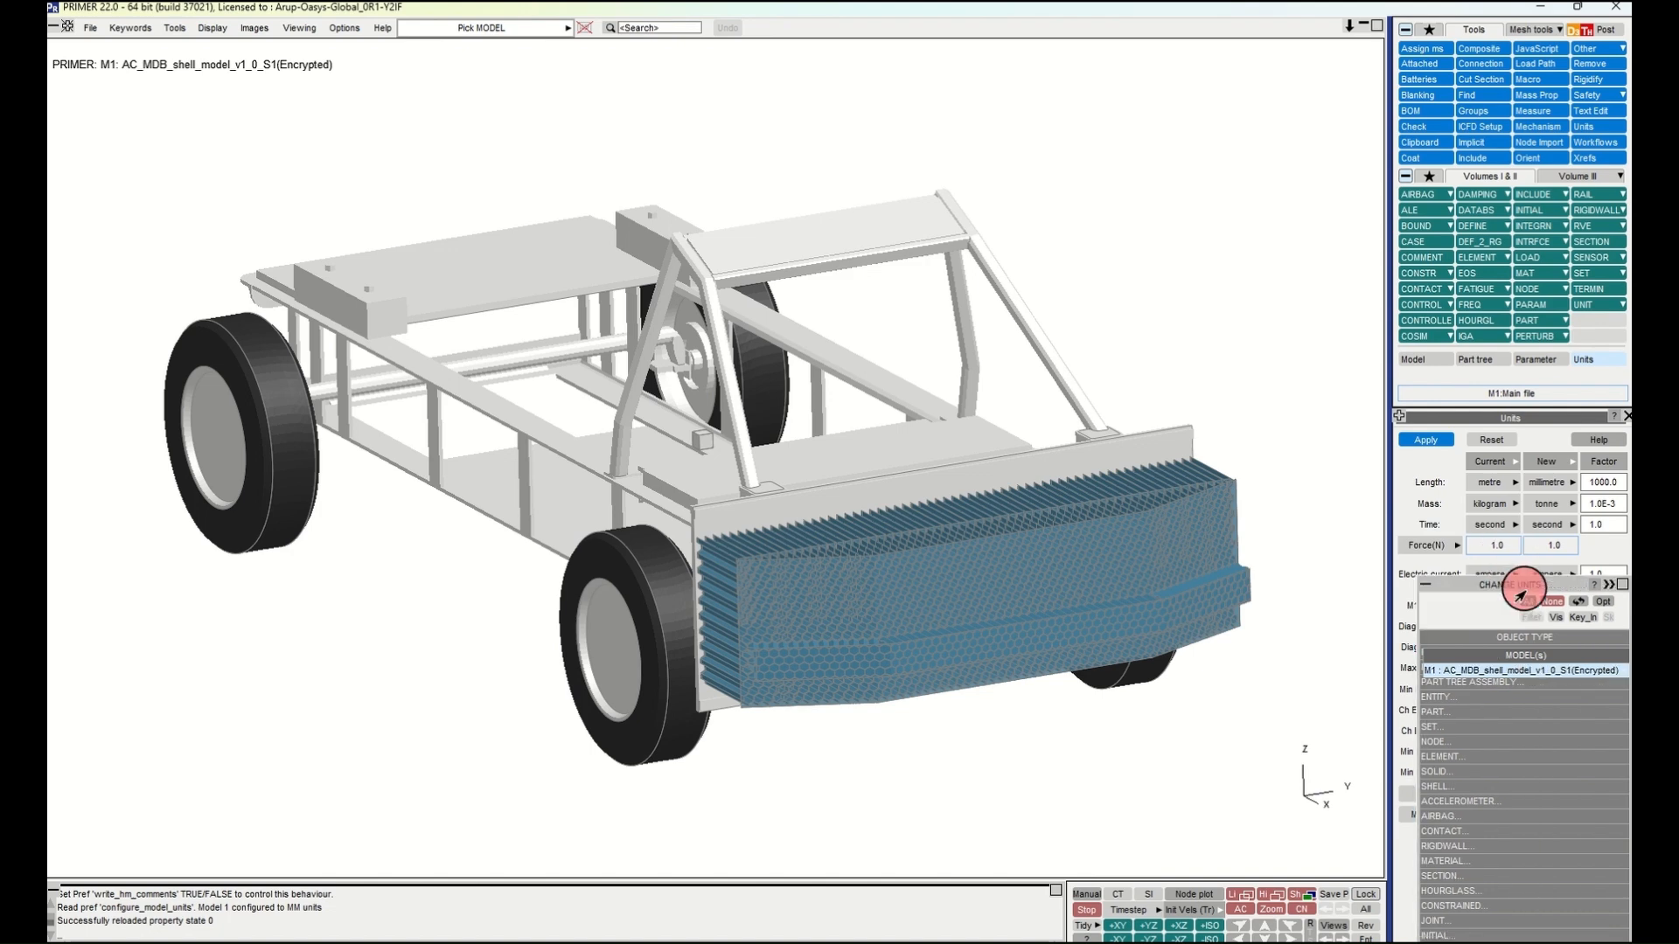
click(1425, 440)
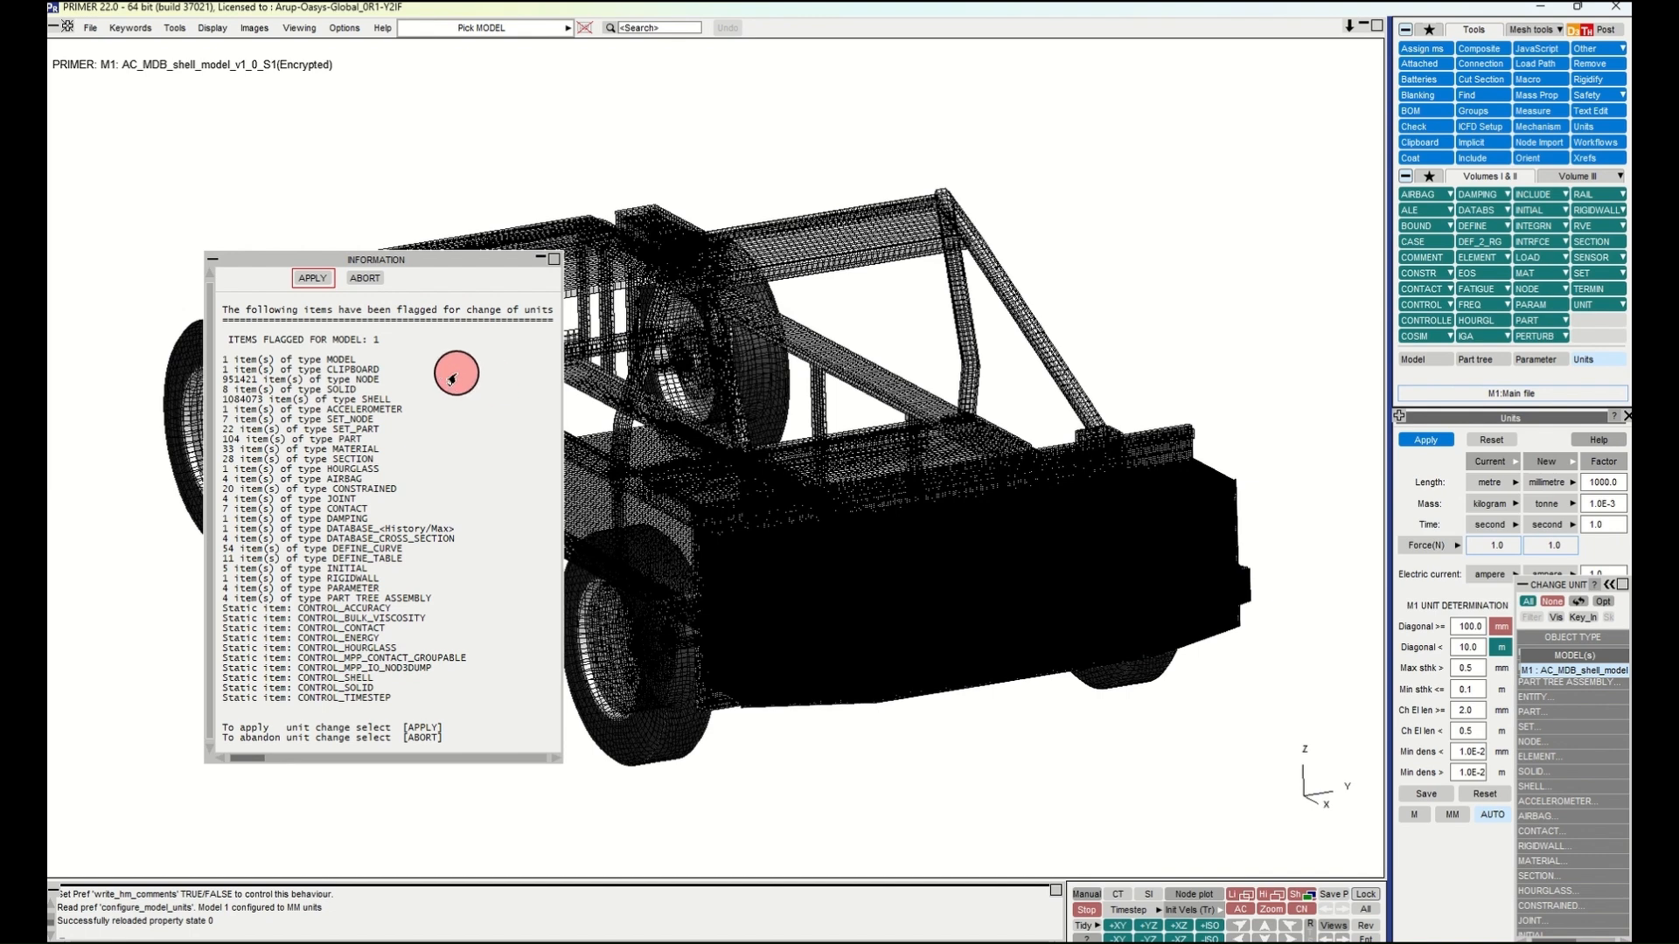
click(313, 279)
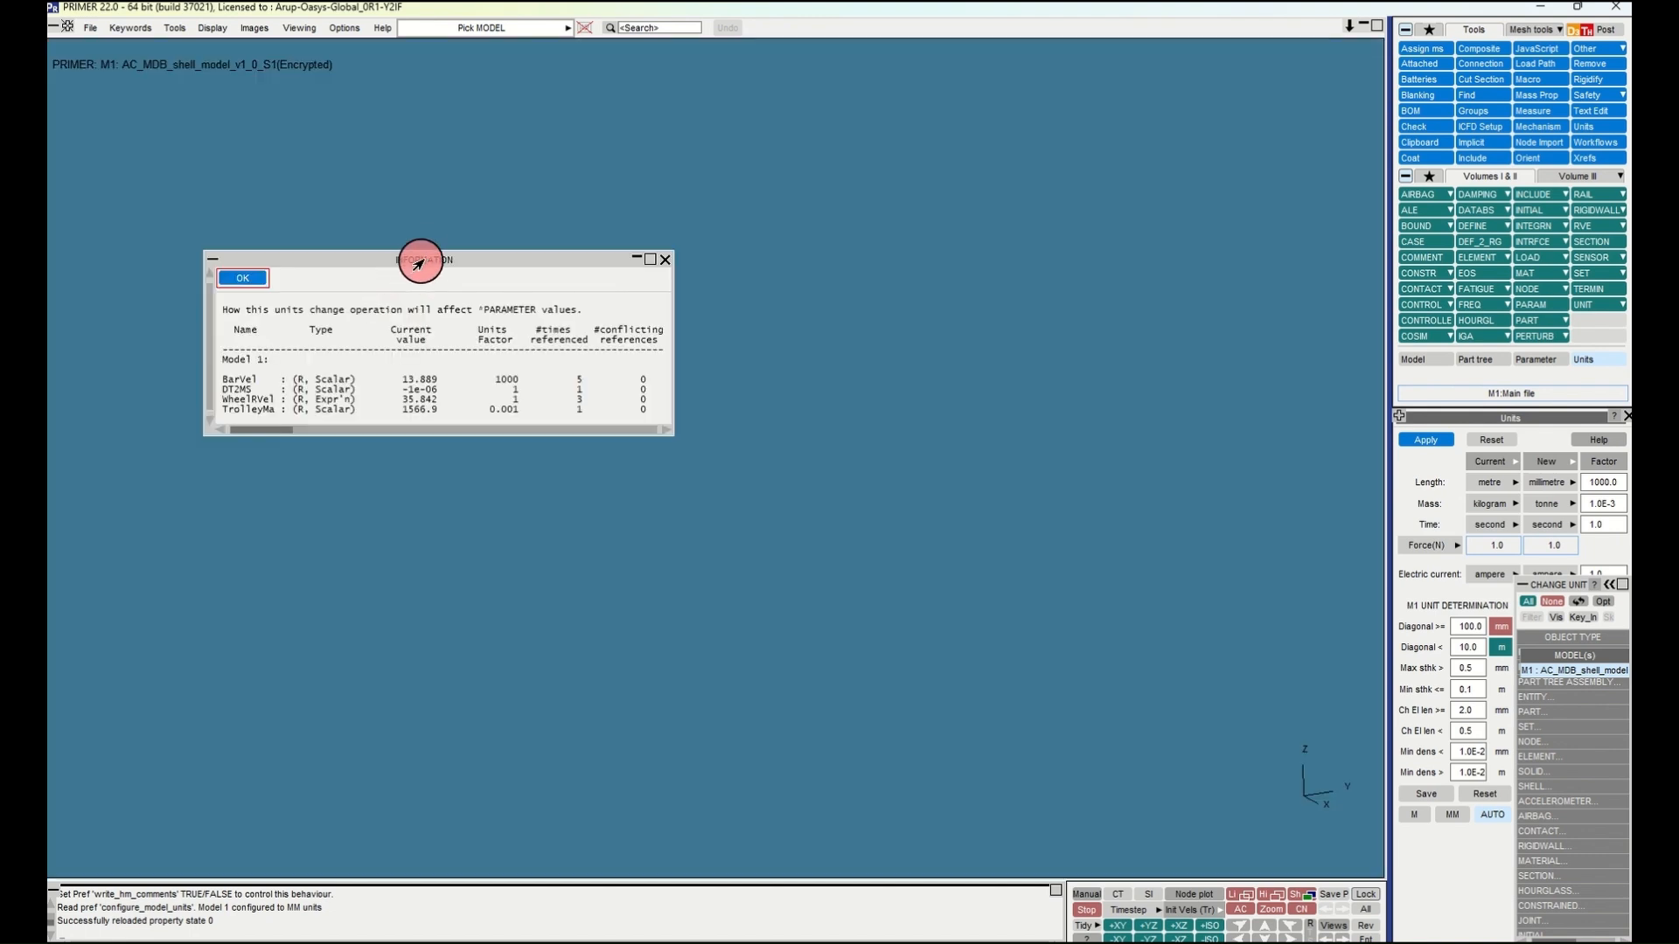
drag(428, 260, 636, 276)
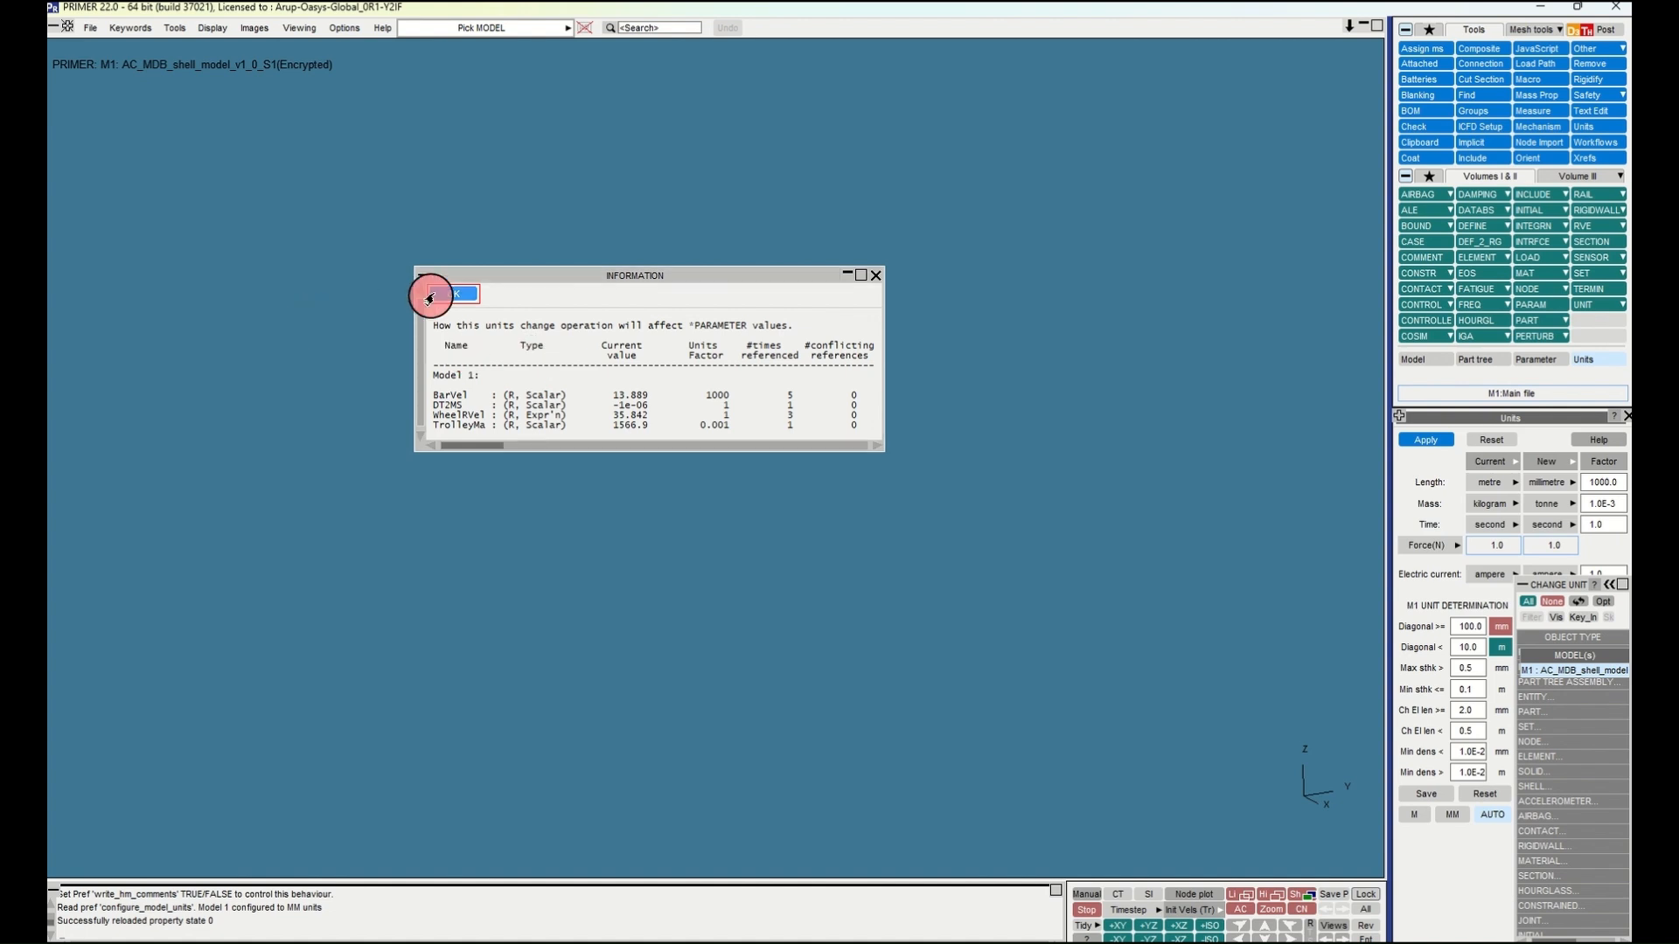
click(450, 294)
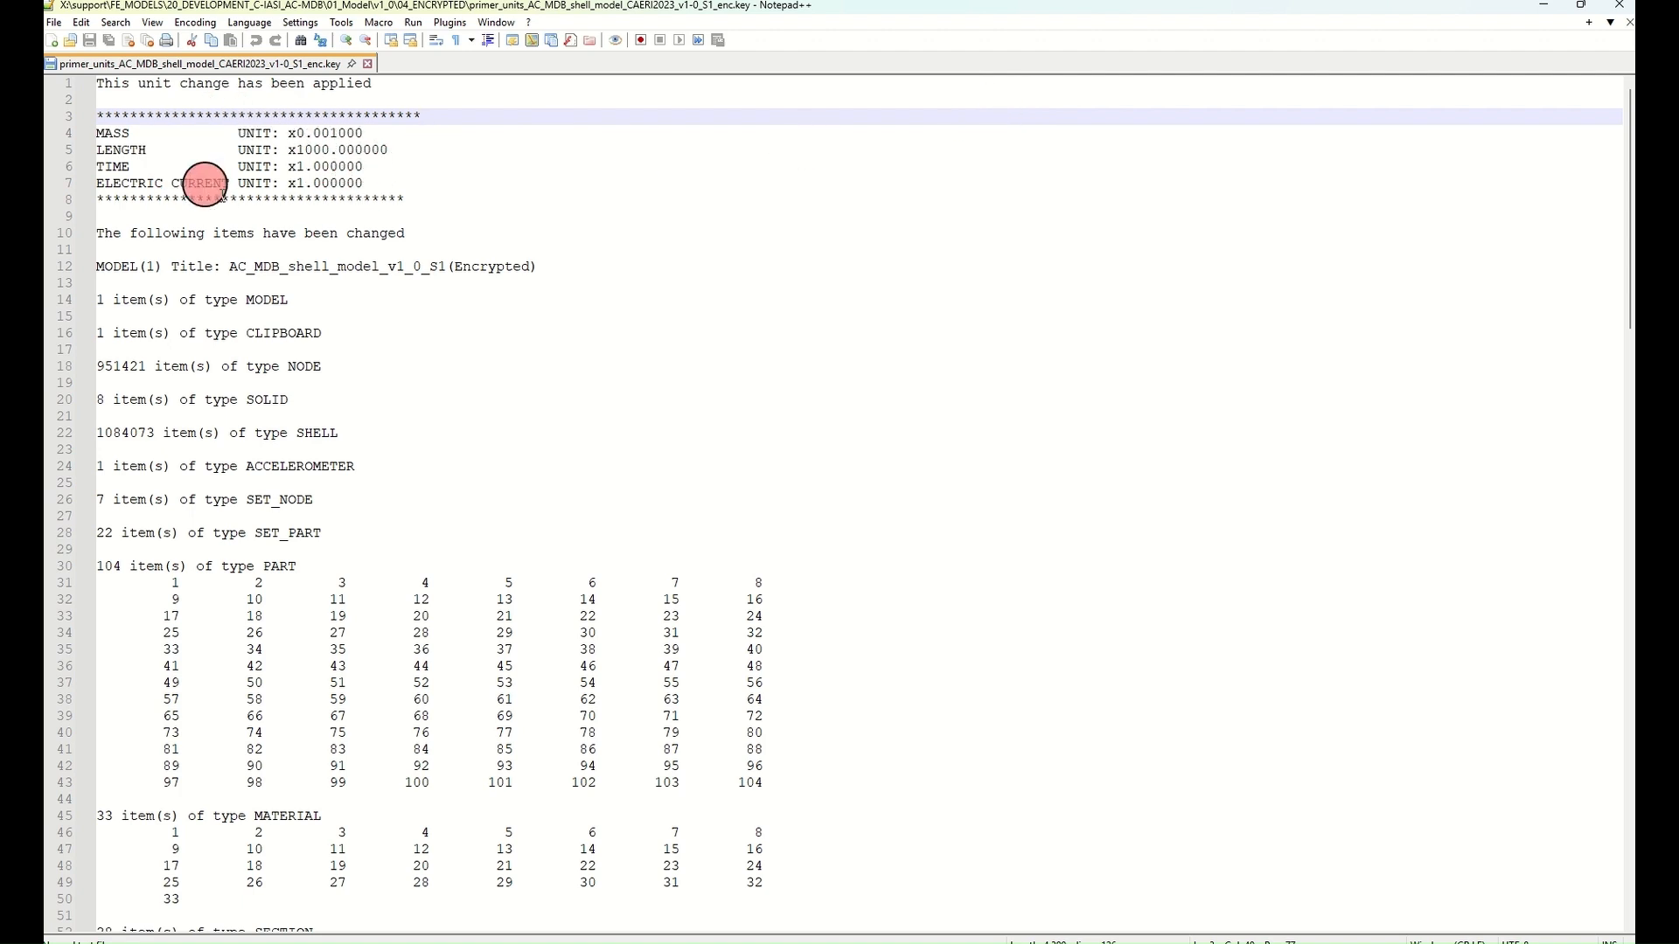
Step: Review the unit-change log in Notepad++, including the conversion factors and the list of changed items
scroll(442, 427, down, 2)
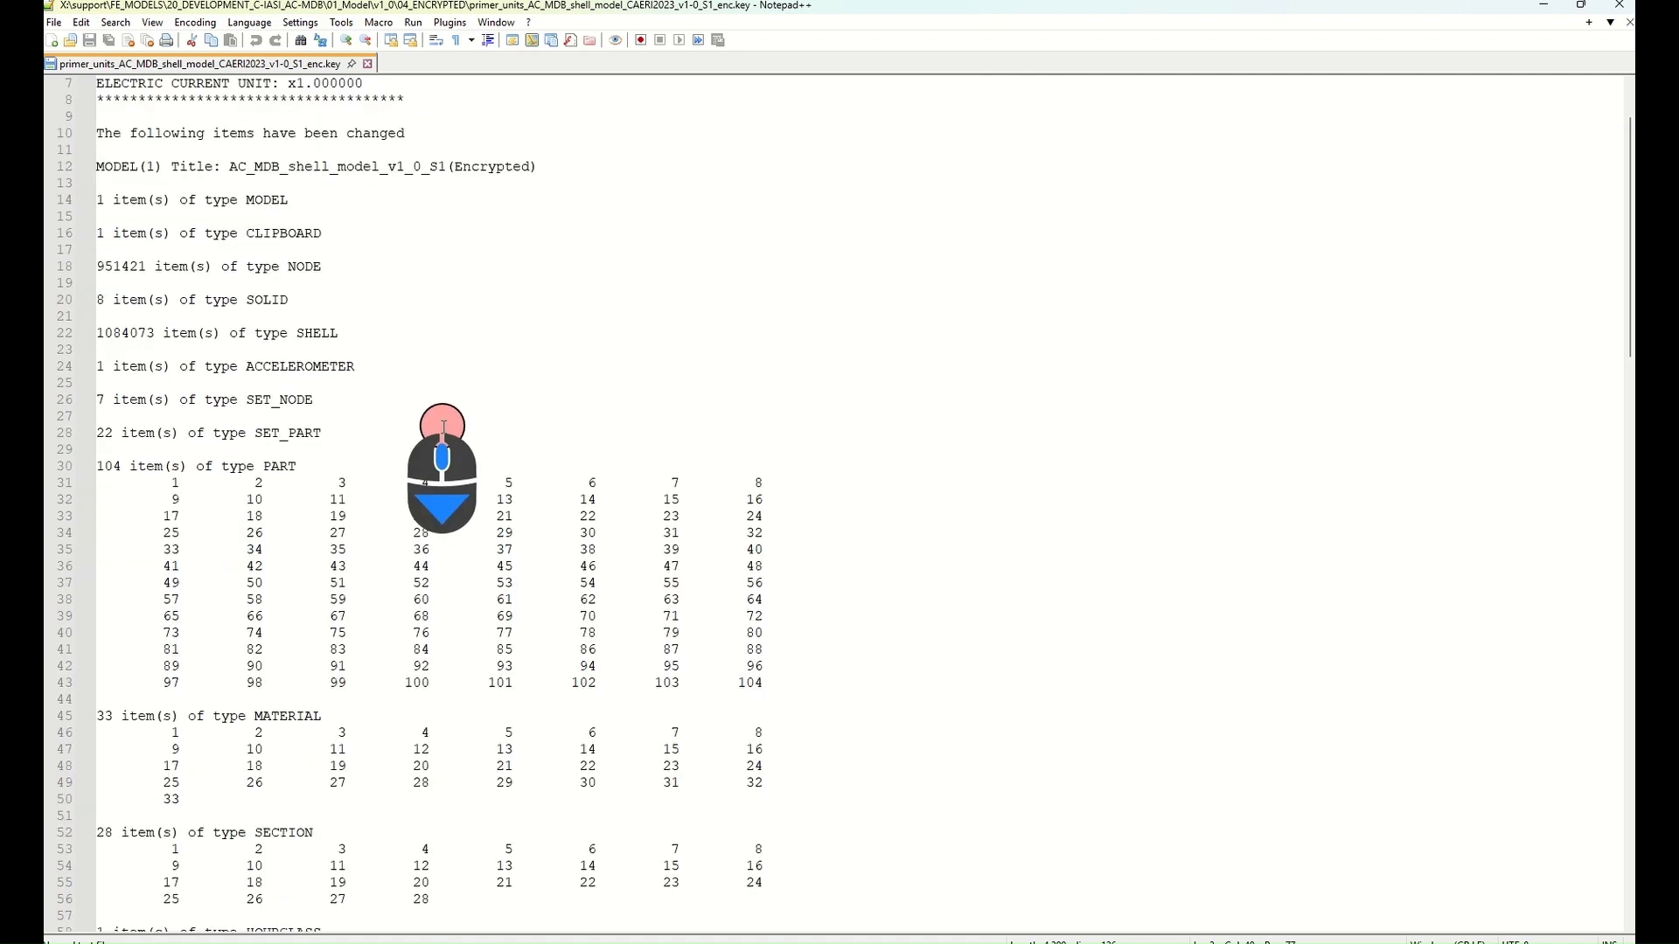
scroll(443, 427, down, 14)
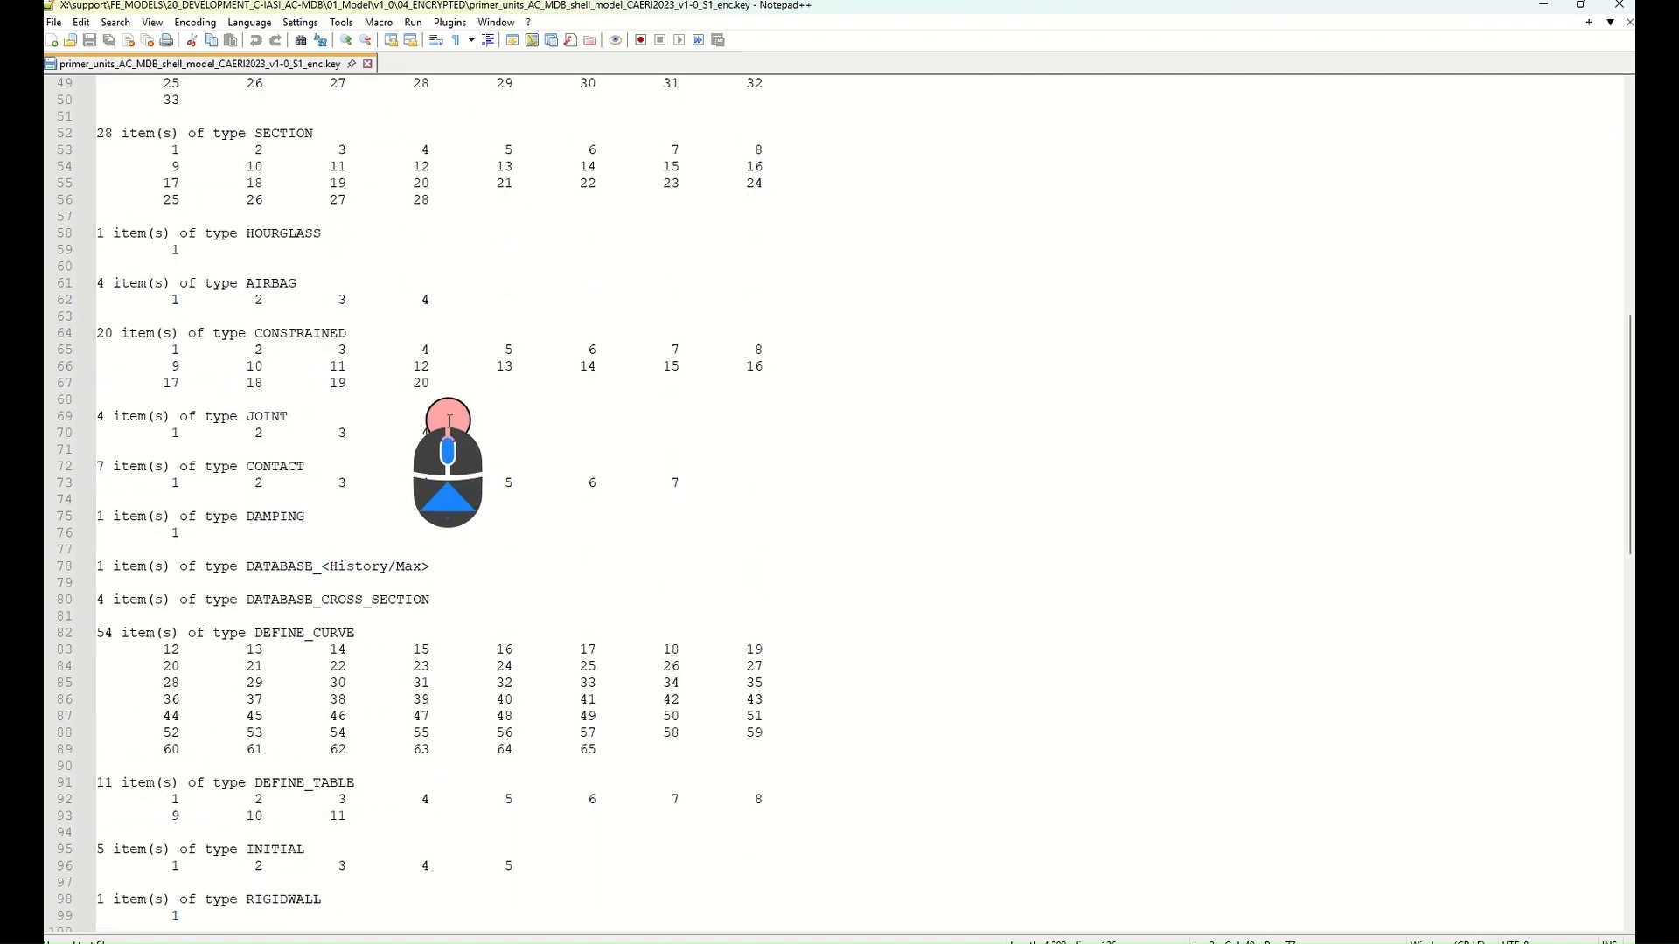
scroll(448, 424, down, 5)
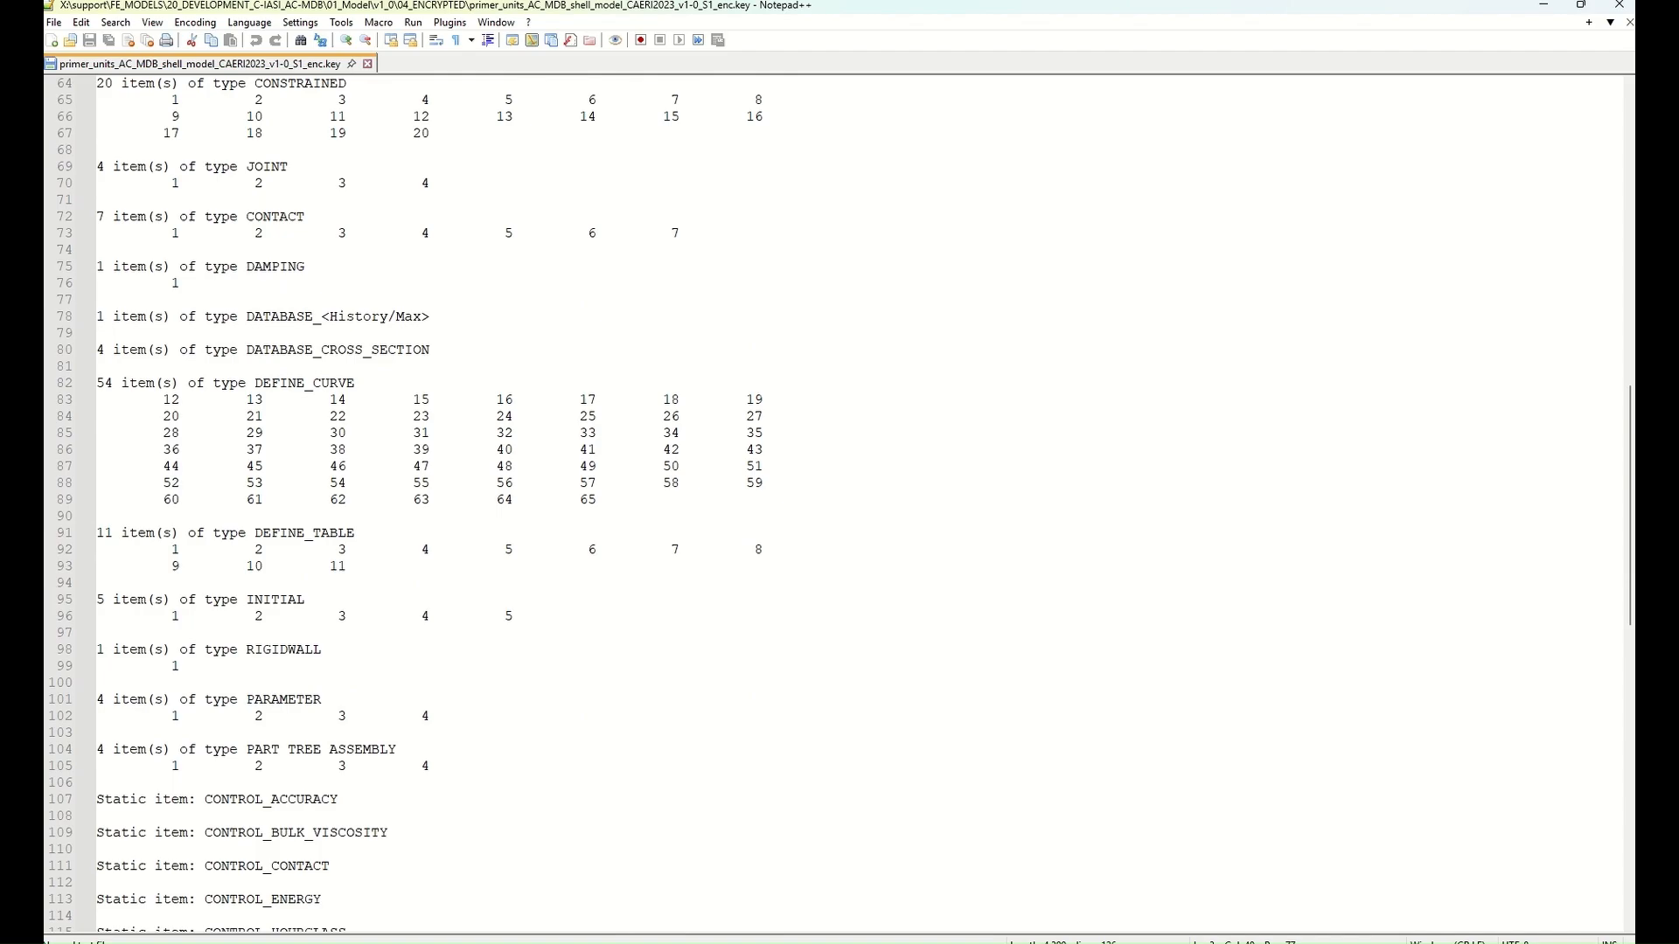
Step: Switch to T/HIS and read the crush.ptf LS-DYNA model with its unit system set to U2 (mm, t, s)
click(1186, 157)
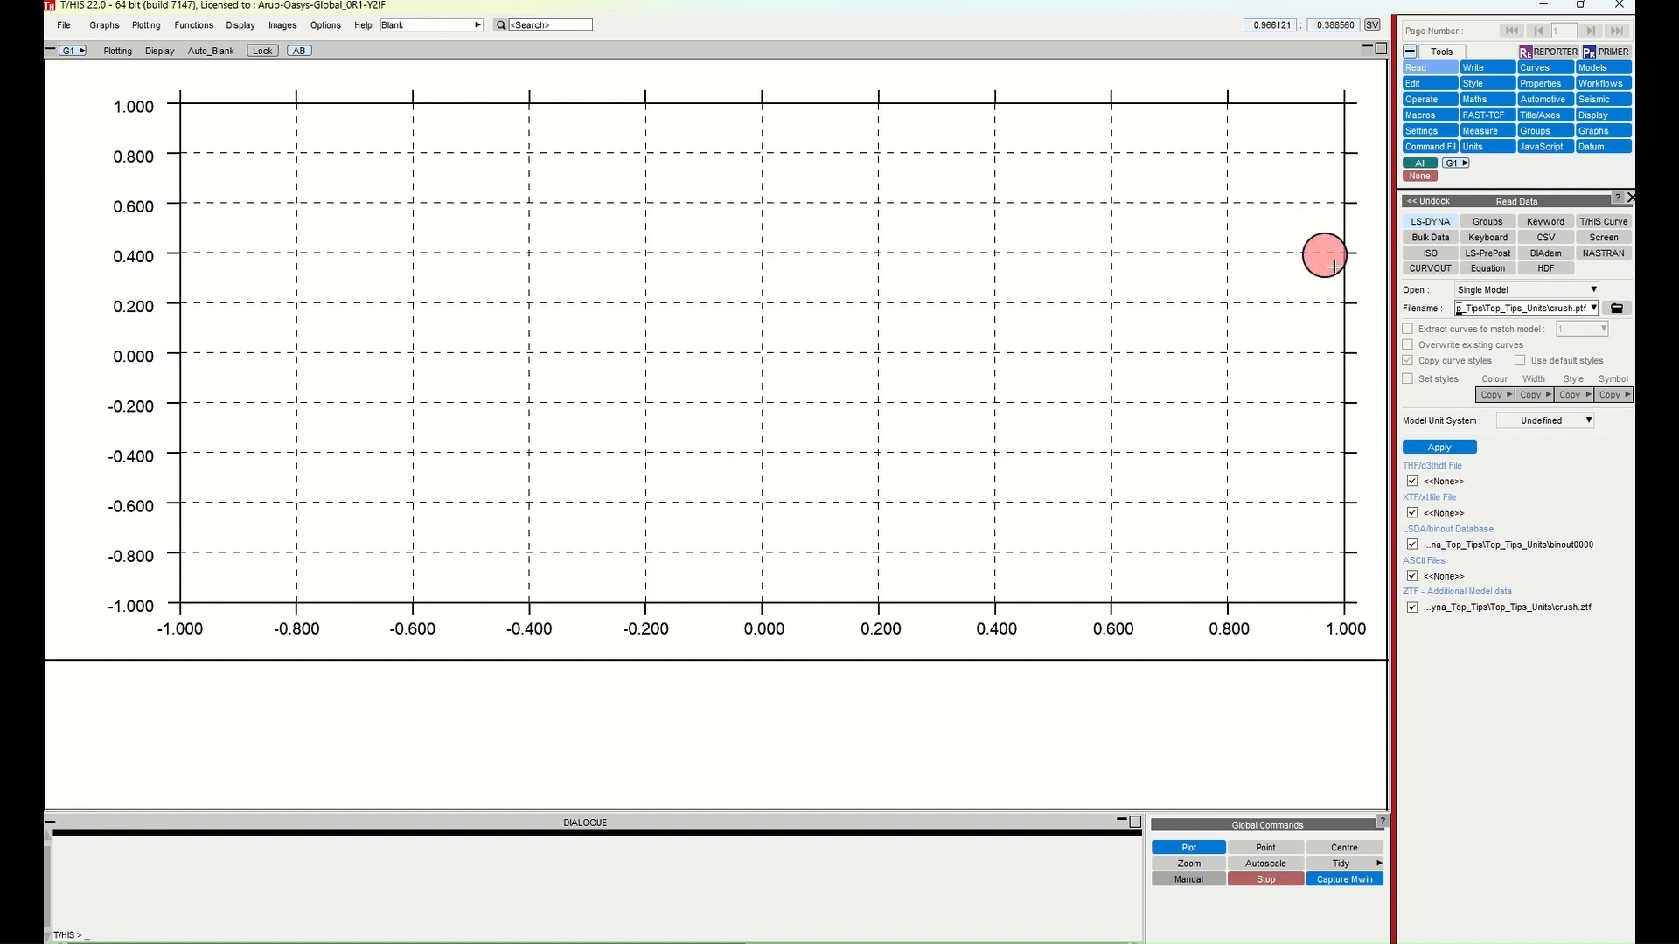
click(1532, 429)
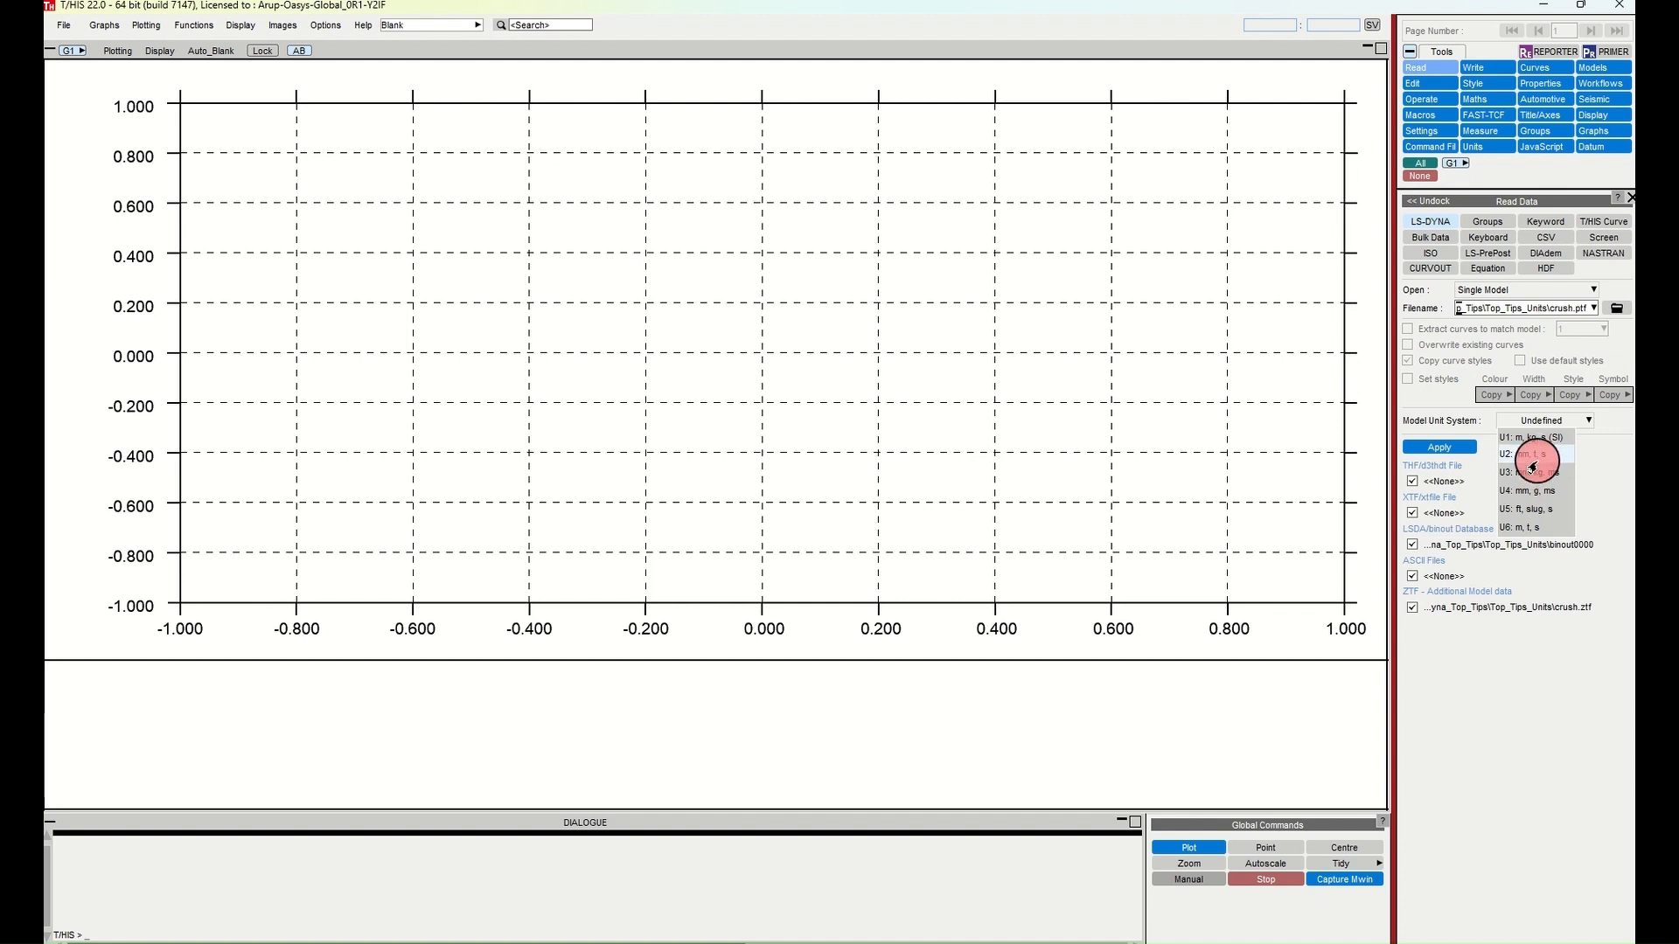
click(1532, 458)
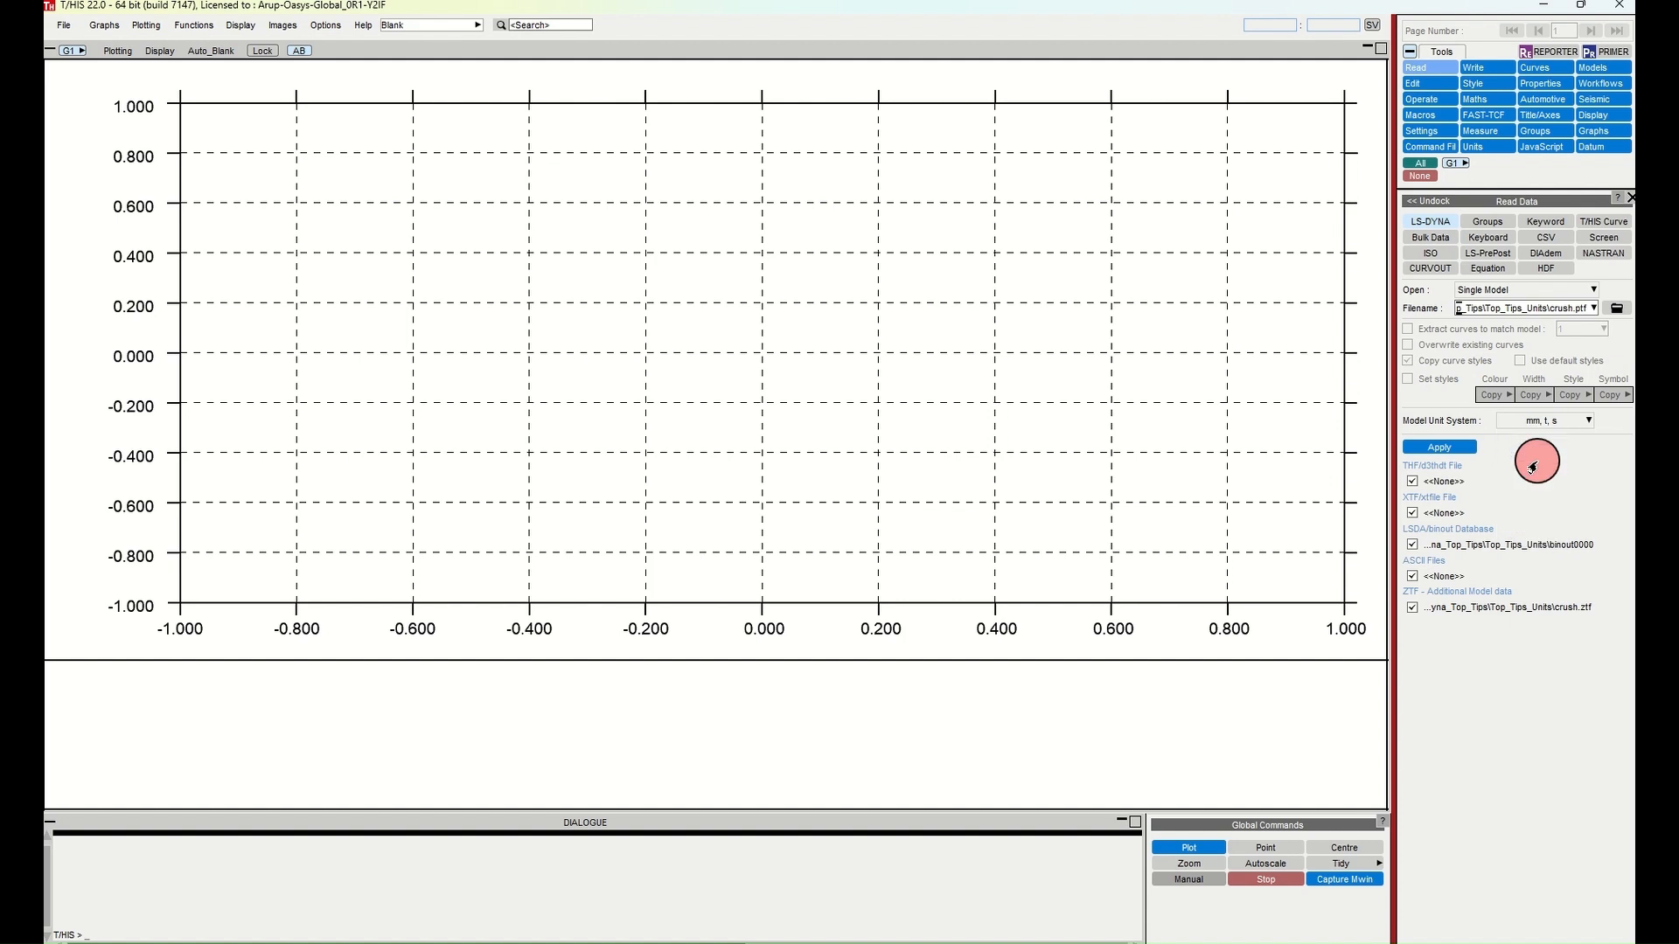
click(1456, 455)
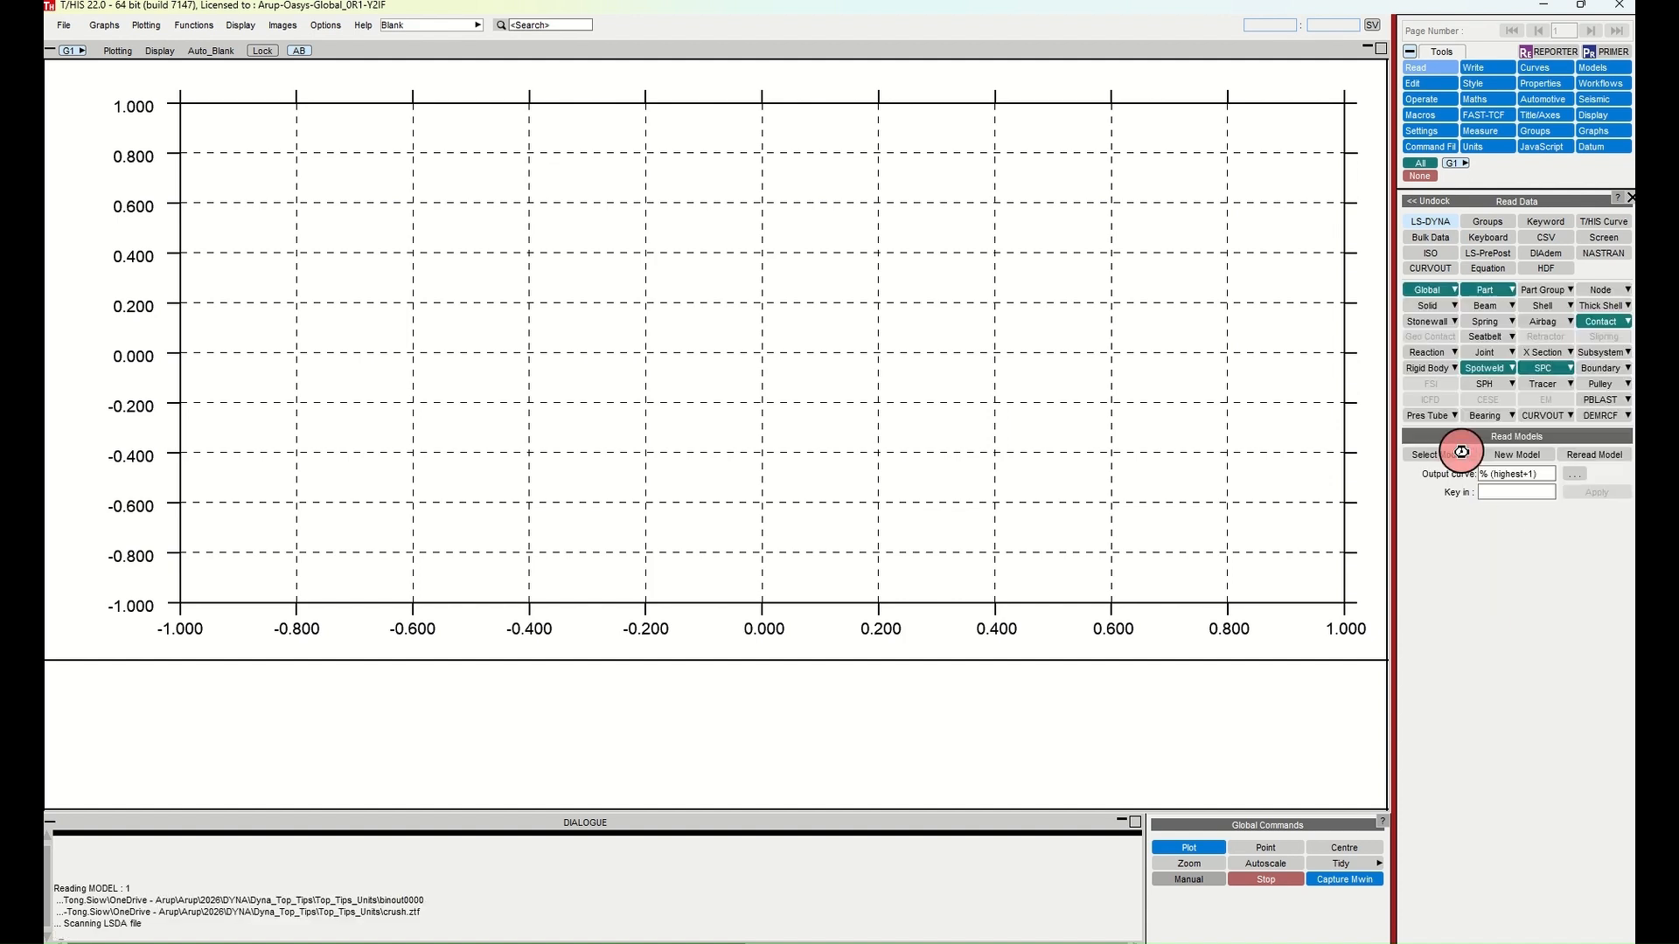
Step: Plot the kinetic energy curve of part 21000 (BIW - upper wheel well)
click(1487, 291)
click(1577, 583)
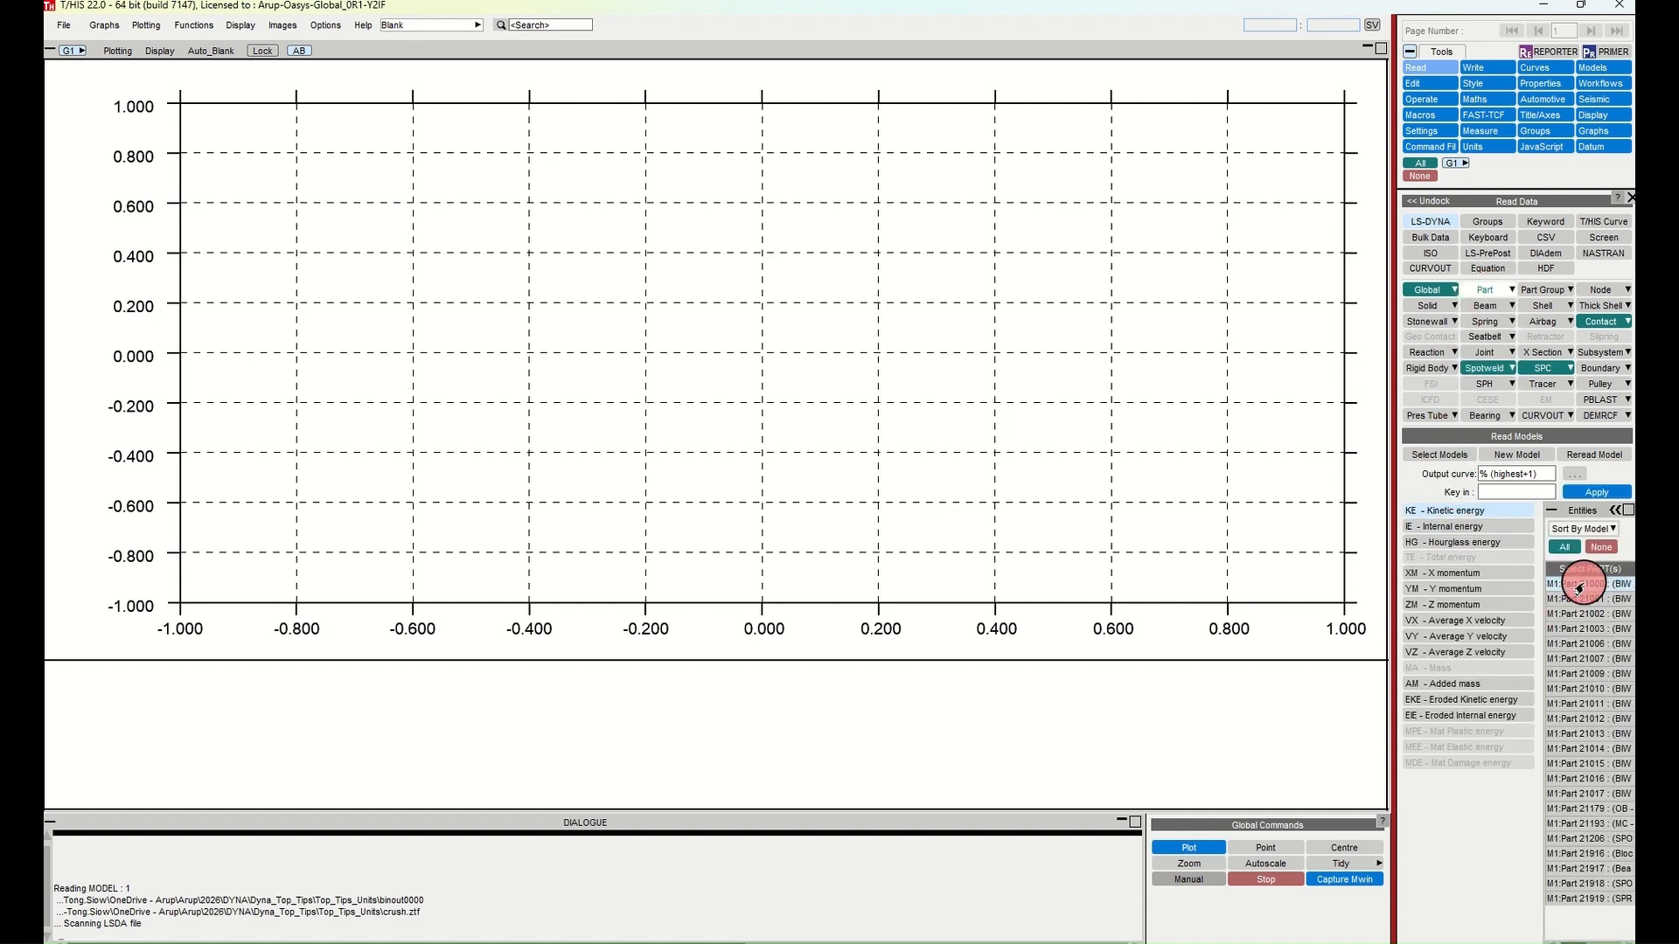
click(1593, 492)
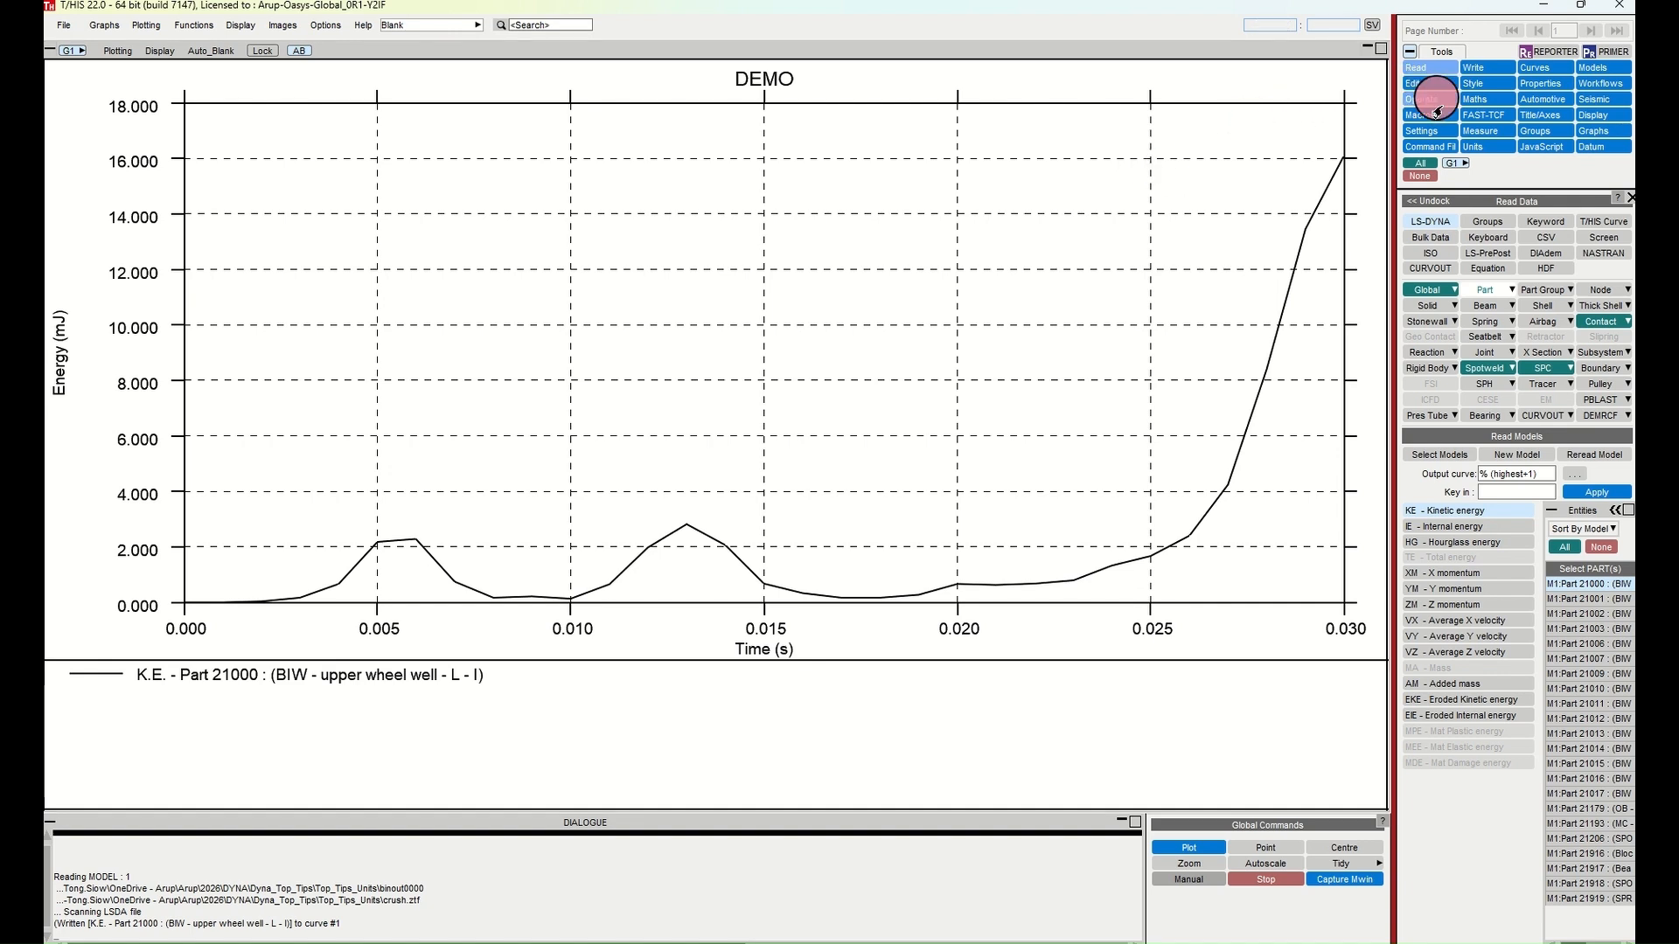
Step: Set the DEMO model's display units to U1 (m, kg, s) and review the unit labels and curve unit settings
click(1480, 149)
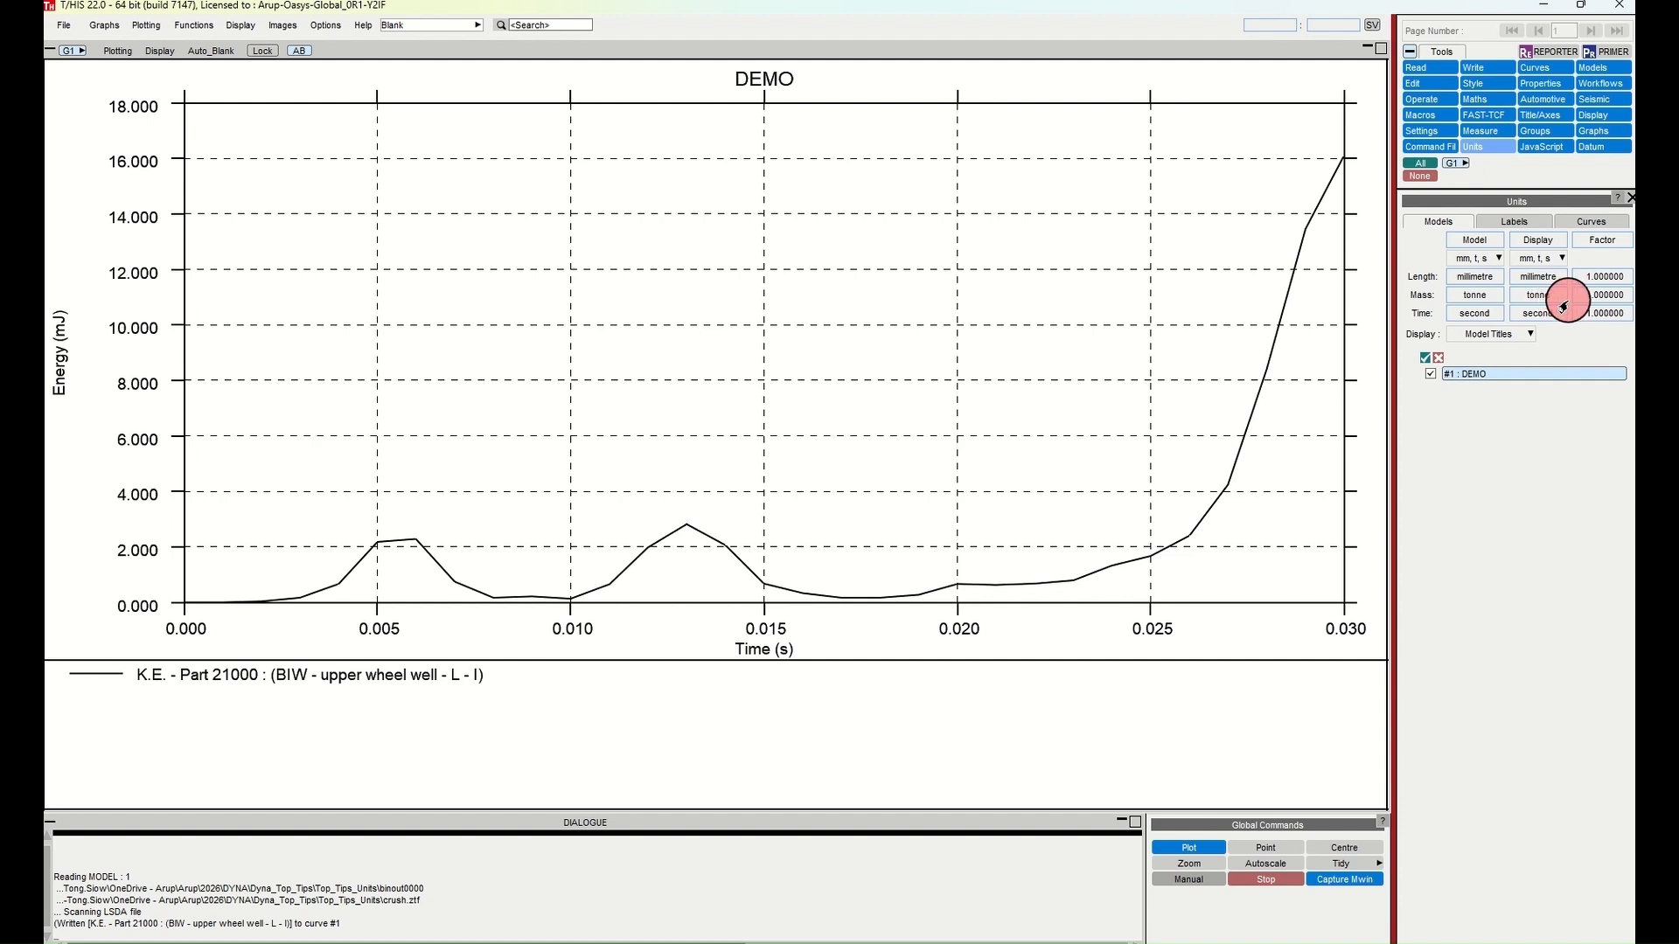
click(1538, 258)
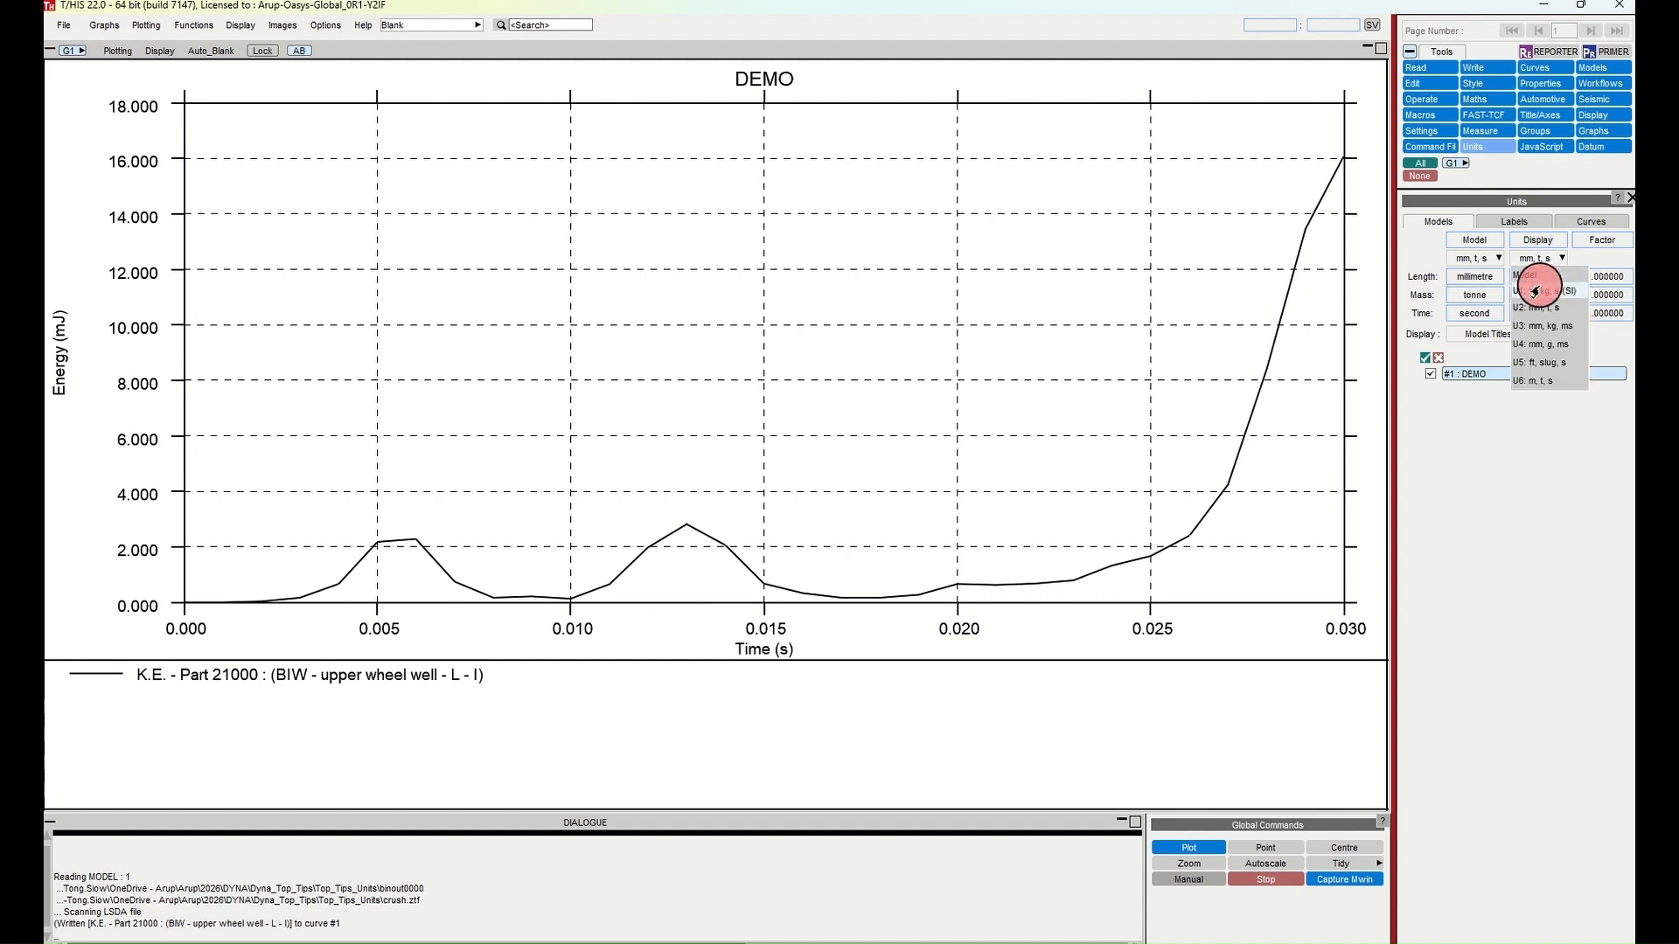
click(1535, 291)
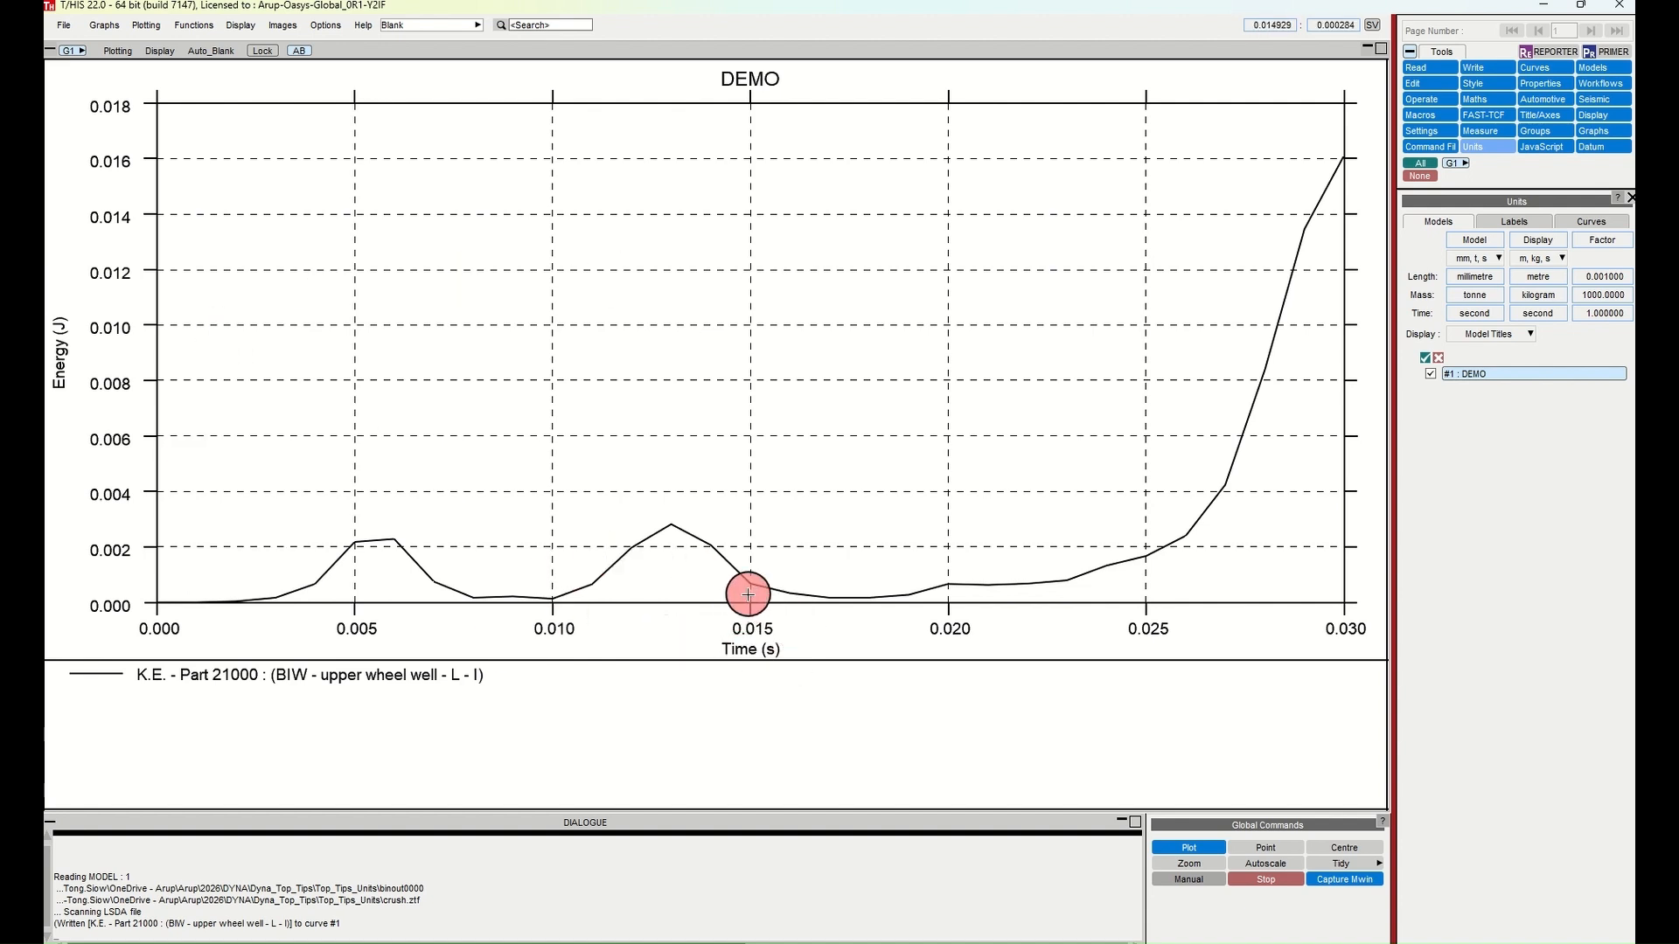
click(1527, 230)
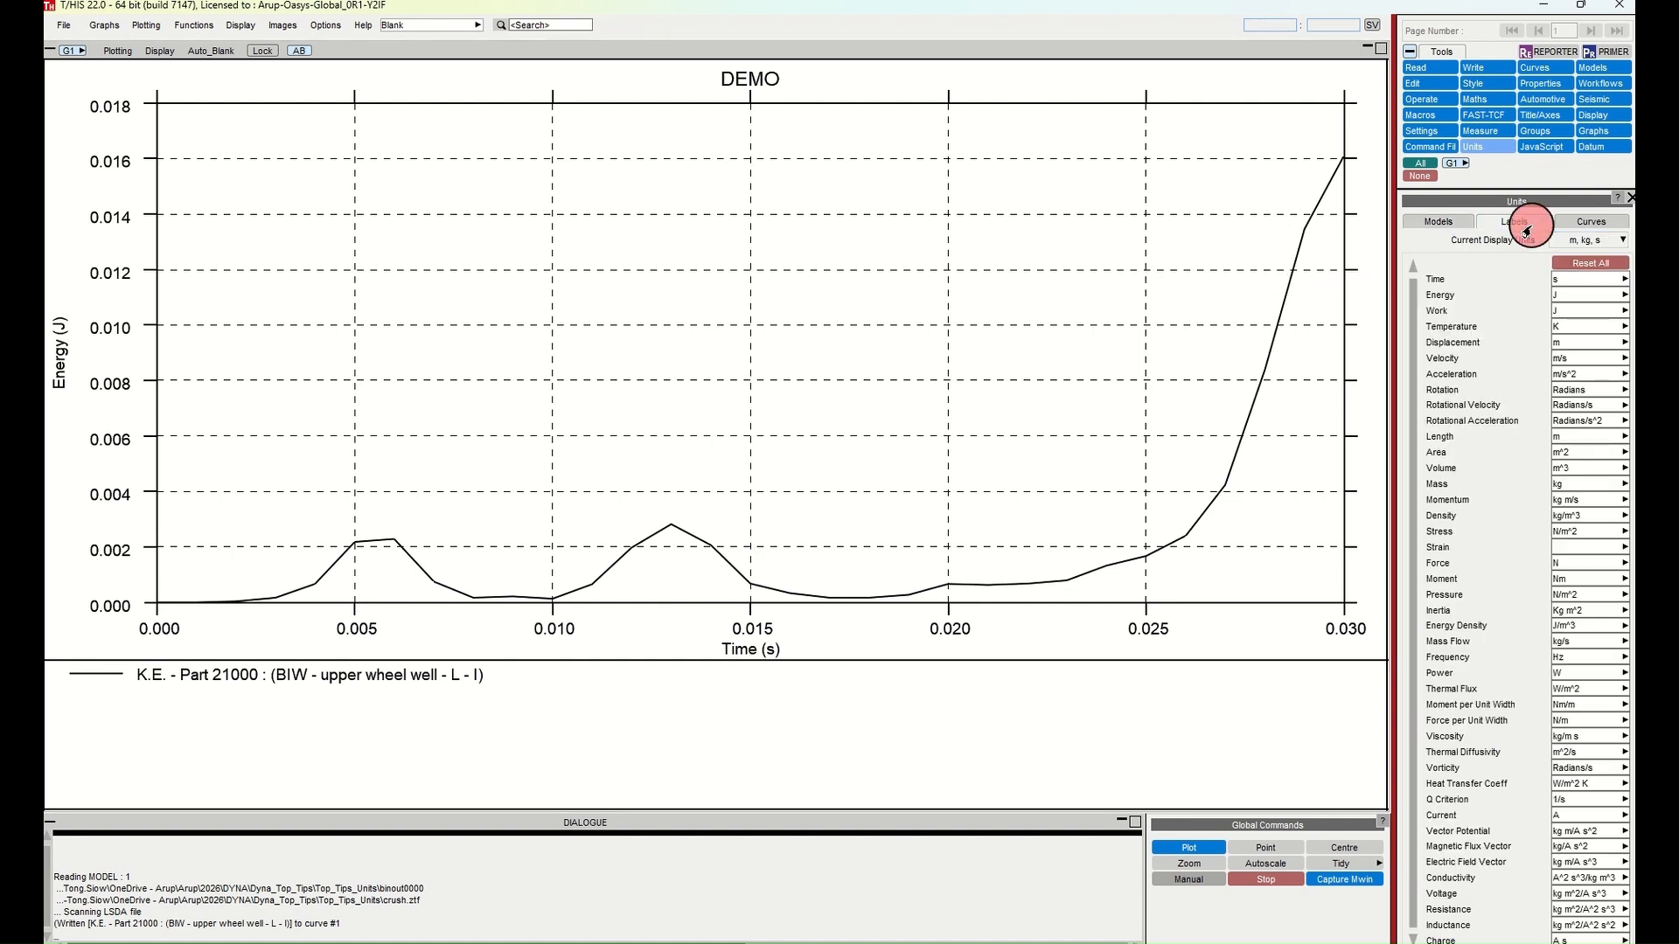
click(1586, 224)
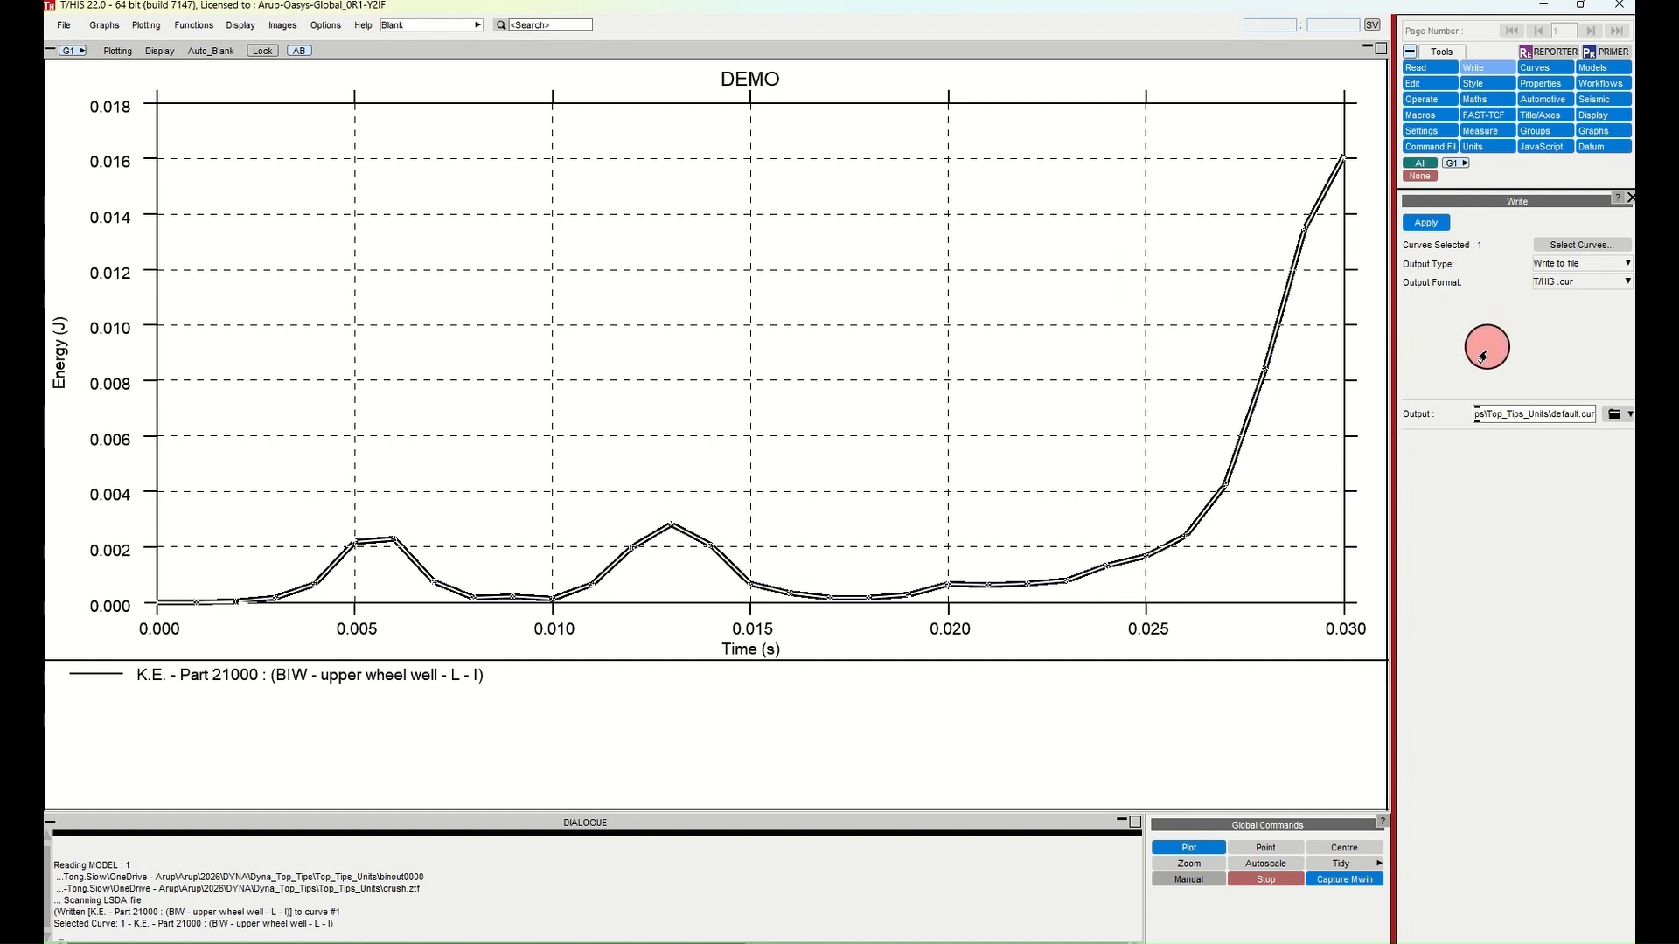
Step: Write the kinetic energy curve to default.cur in T/HIS .cur format and examine the unit header in Notepad++
click(1423, 223)
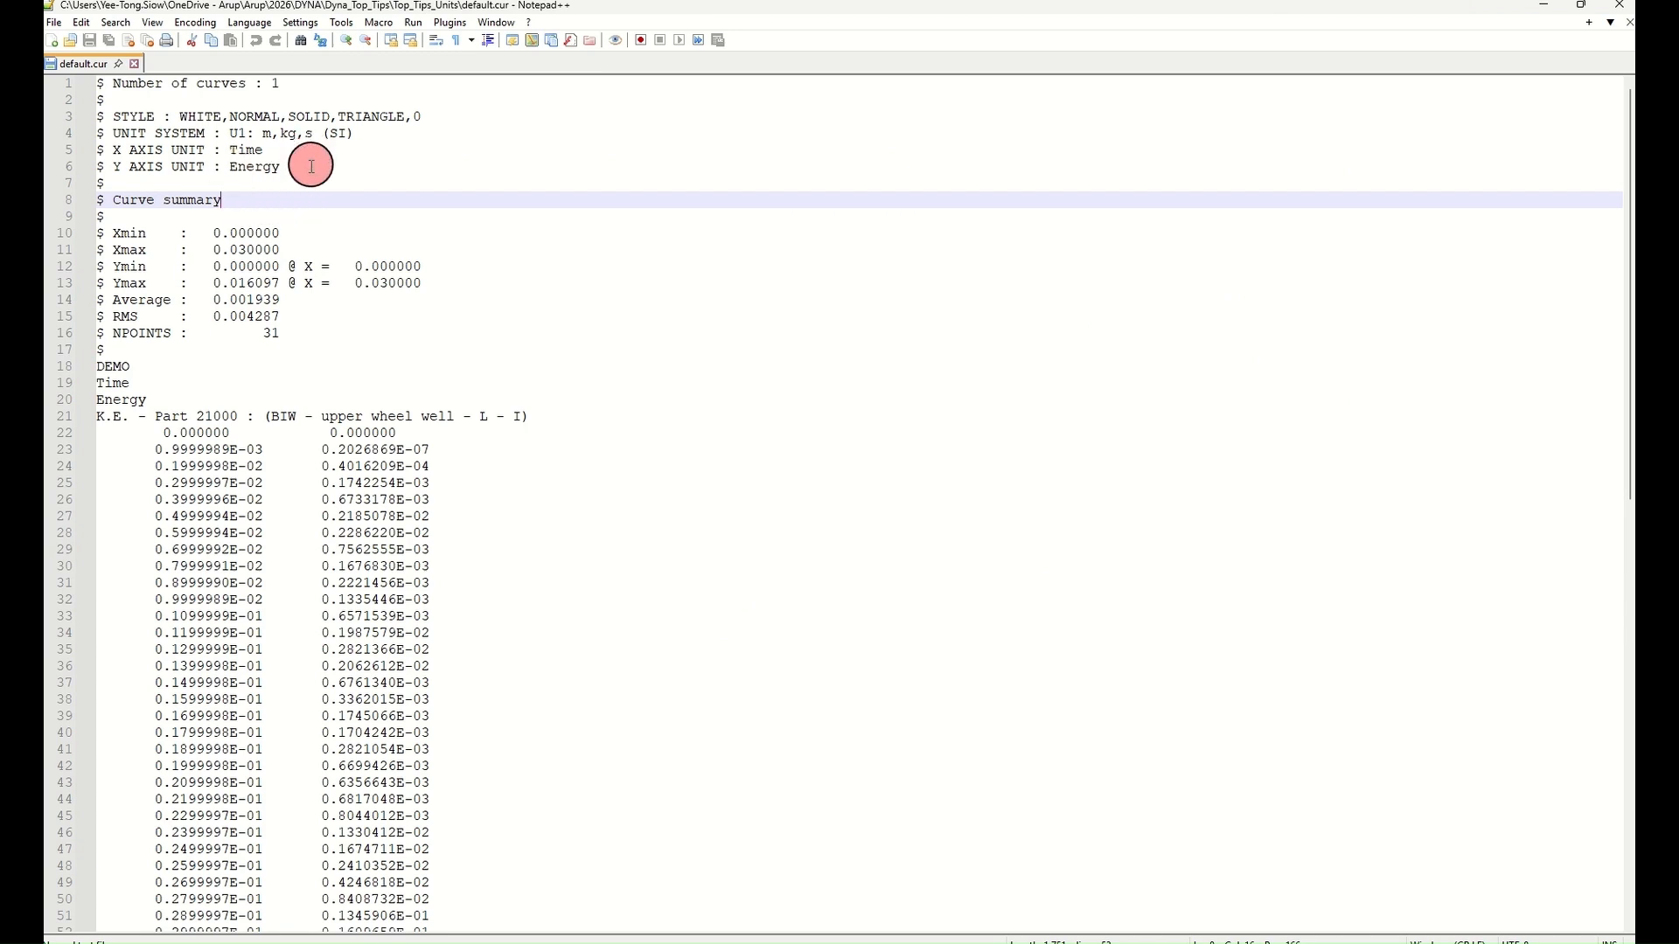
drag(302, 164, 99, 131)
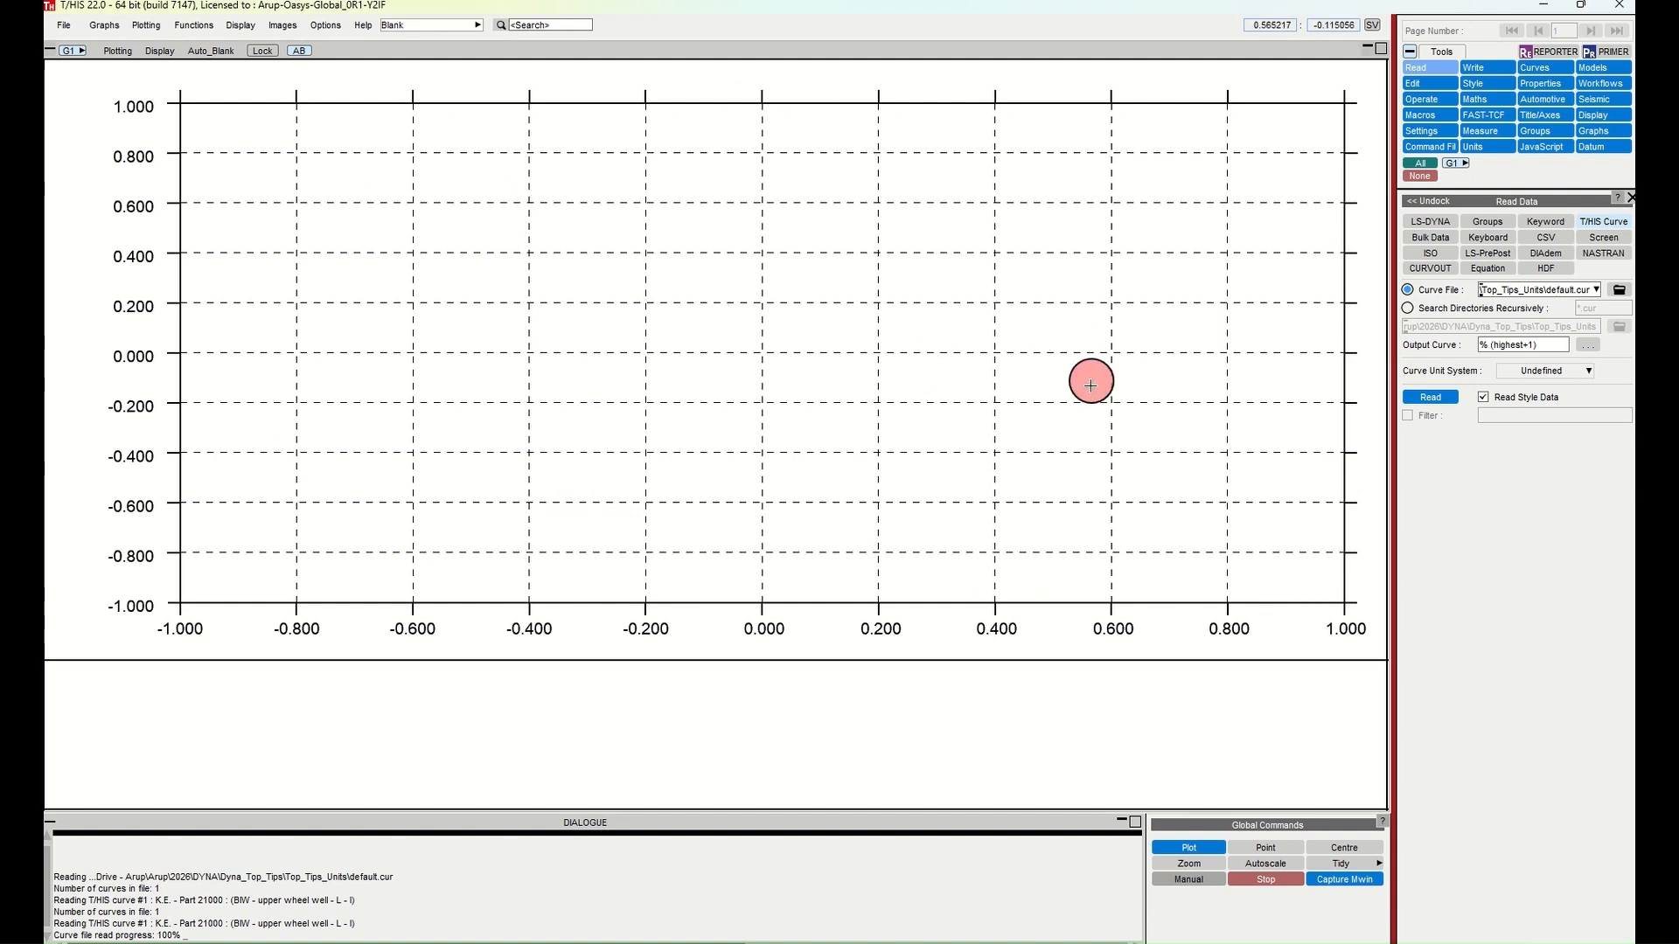
Step: Read the default.cur curve file back into T/HIS with its style data
click(1415, 400)
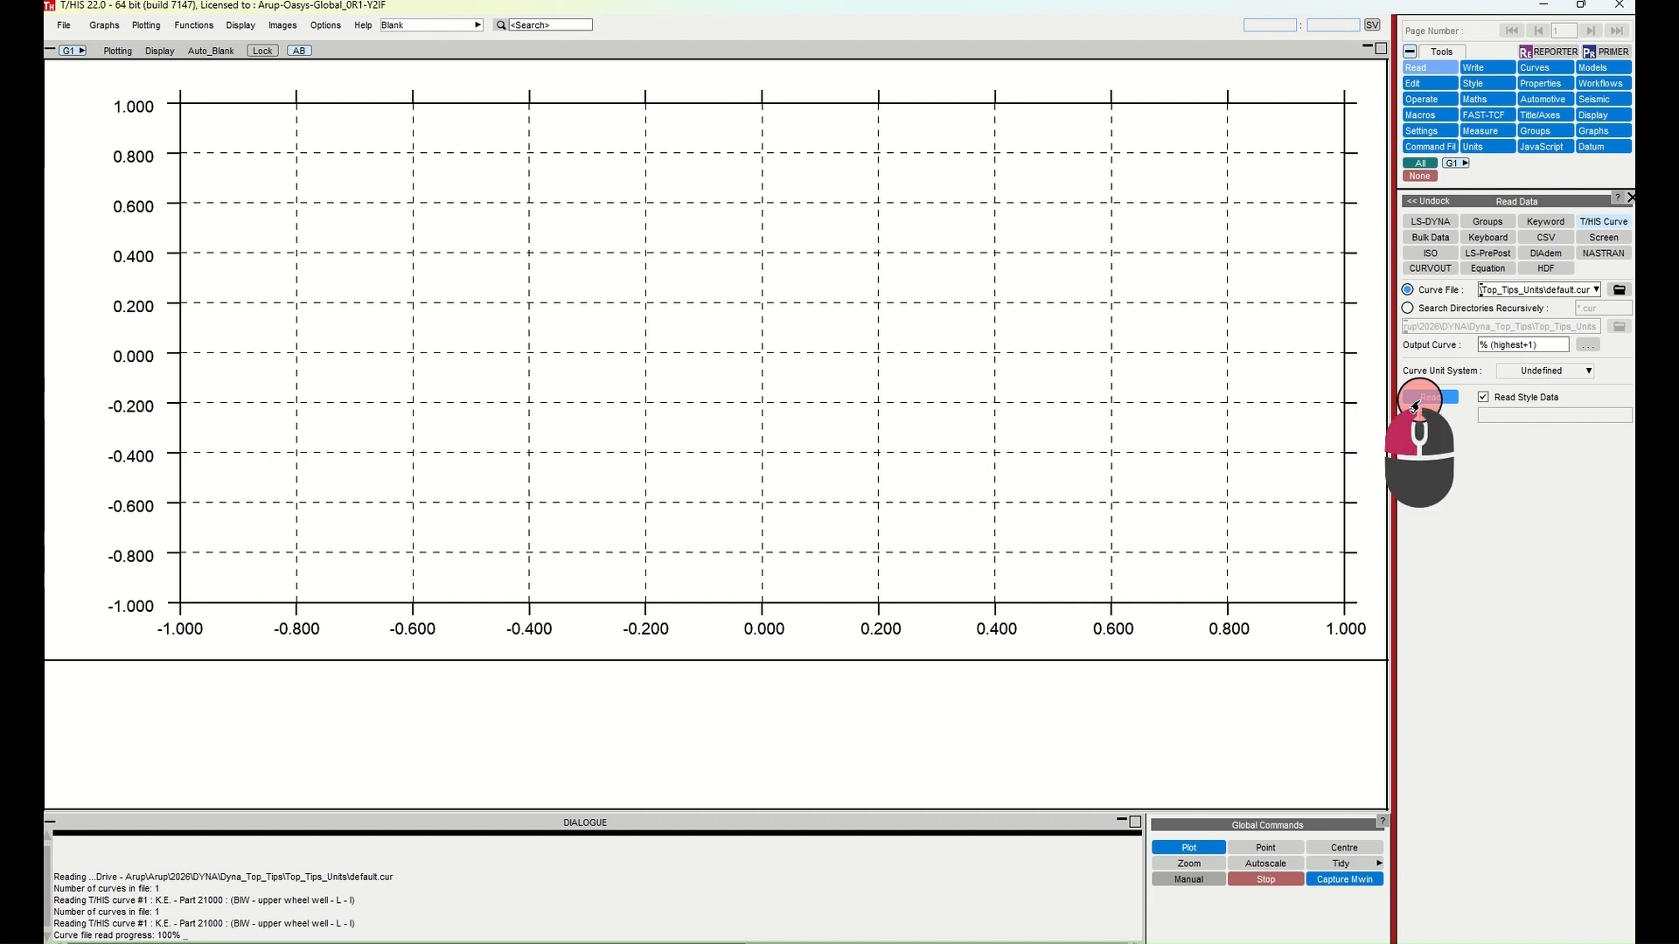